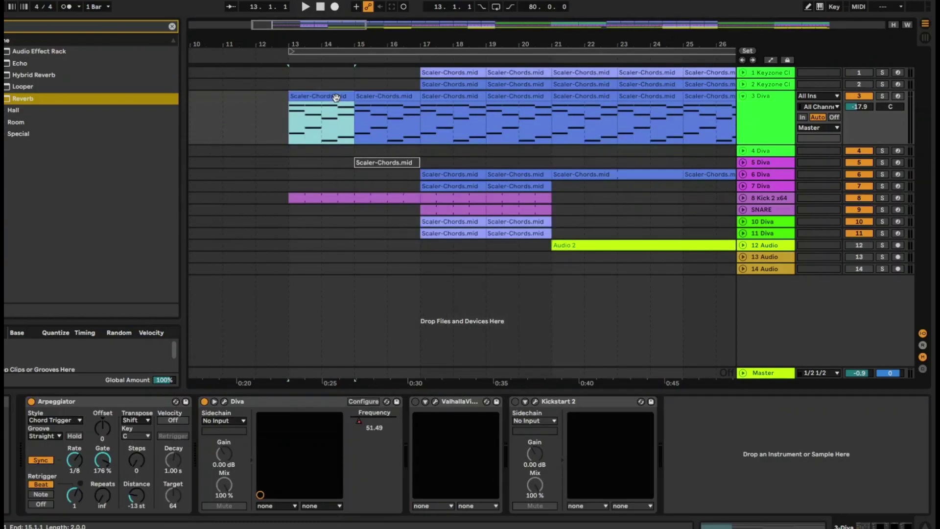
Show the automation lanes and check which Diva parameters can be automated on track 3, with the whole arrangement in view
key("a")
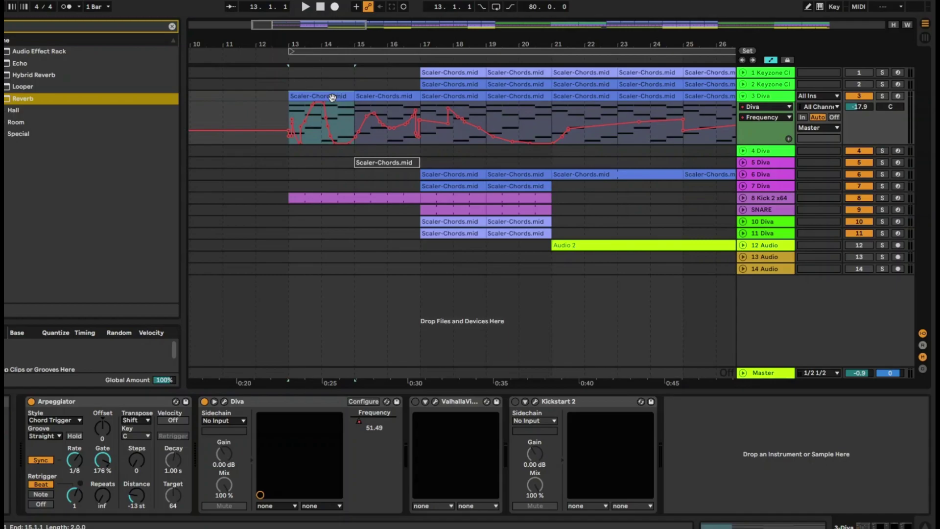
key("ctrl+a")
key("z")
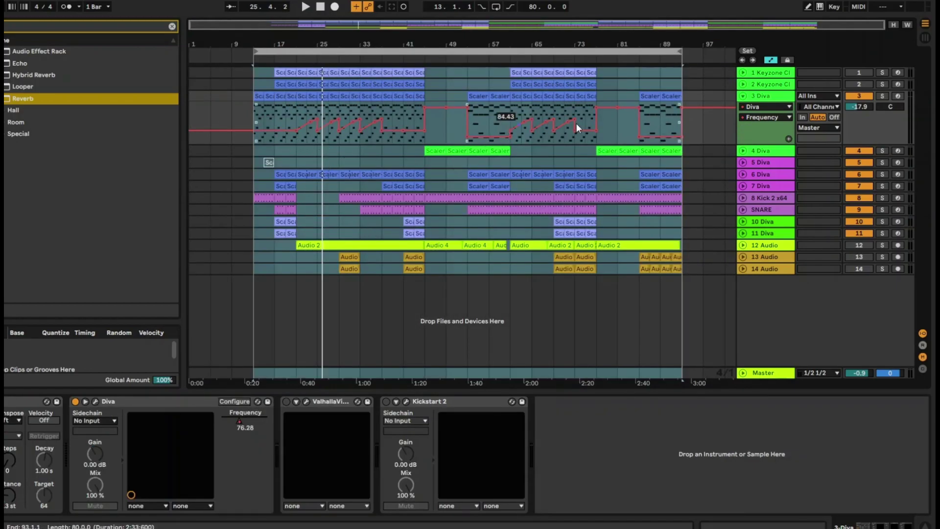
left_click(762, 122)
left_click(761, 119)
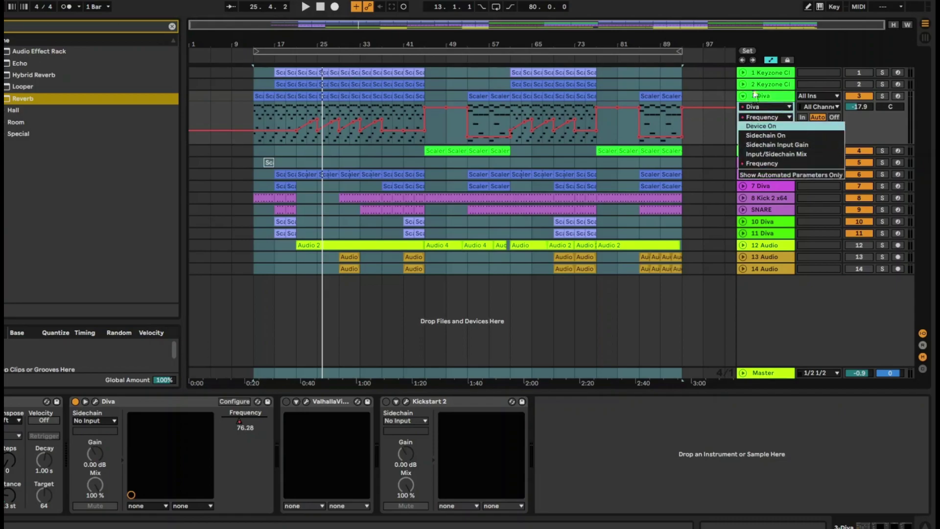
left_click(763, 100)
left_click(763, 100)
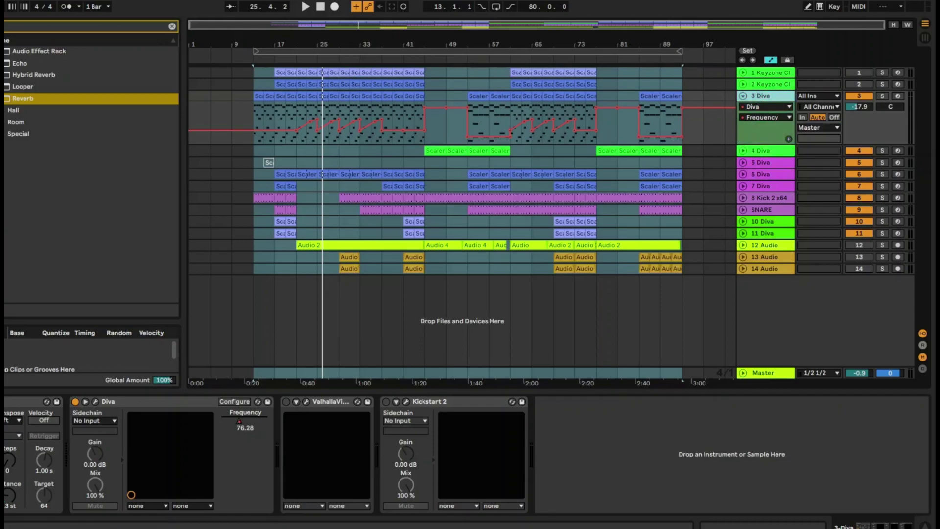
Open the Diva synth's plug-in window and play the arrangement from the first clip on track 3
left_click(96, 402)
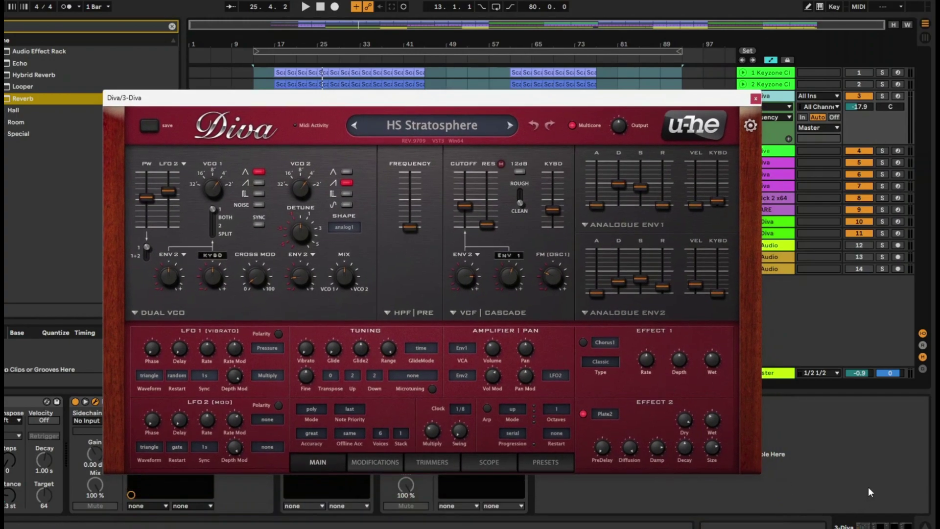
left_click_drag(392, 100, 404, 131)
left_click(260, 97)
key("space")
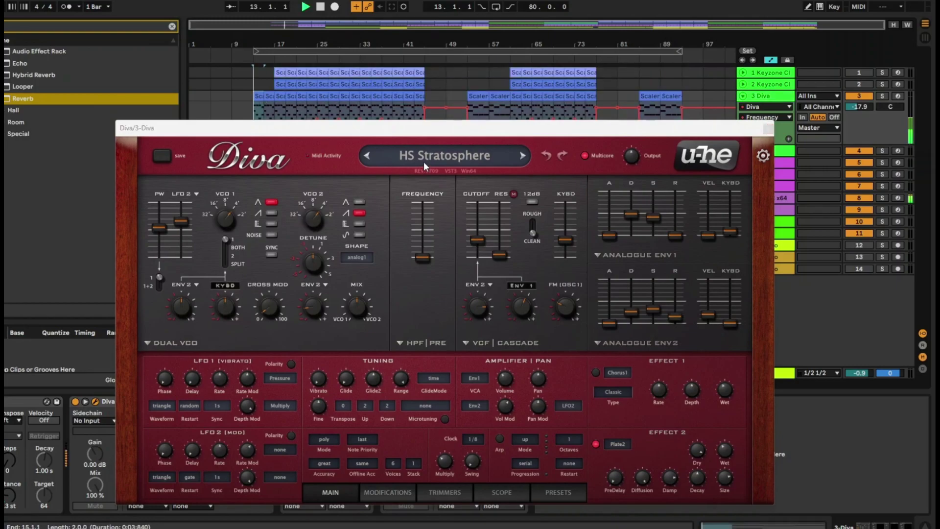
Adjust Diva's filter cutoff in the plug-in window and re-enable the overridden Frequency automation
mouse_move(473, 248)
left_mouse_down()
mouse_move(480, 228)
mouse_move(478, 242)
left_mouse_up()
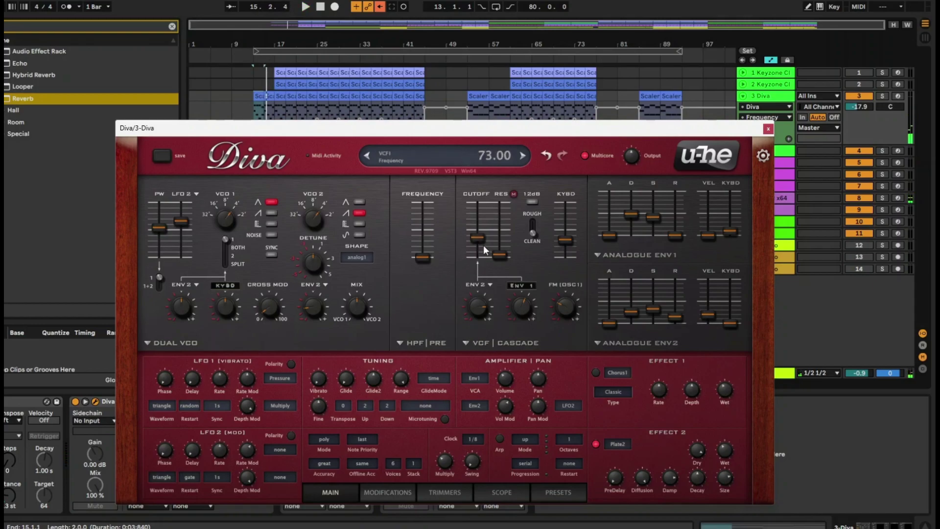
left_click_drag(477, 240, 480, 240)
scroll(480, 240, "down", 3)
left_click_drag(552, 128, 538, 182)
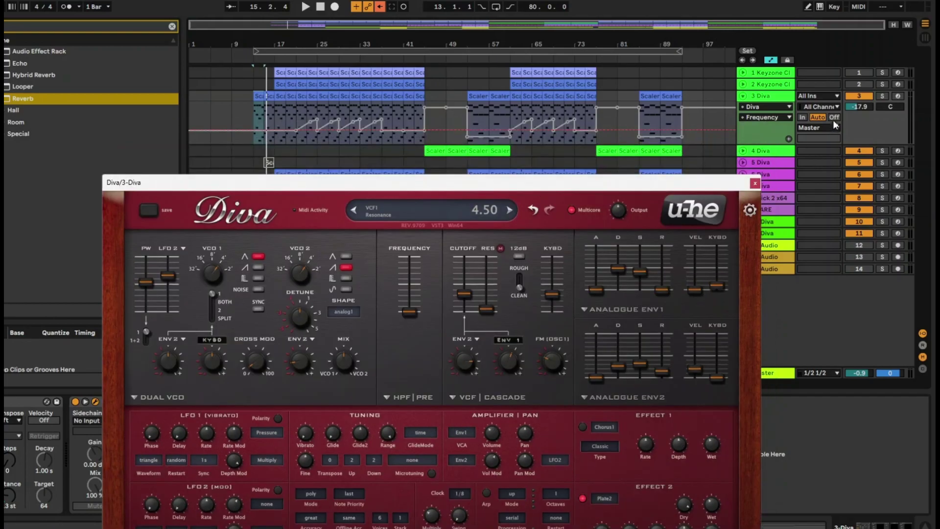
left_click(757, 117)
left_click(757, 117)
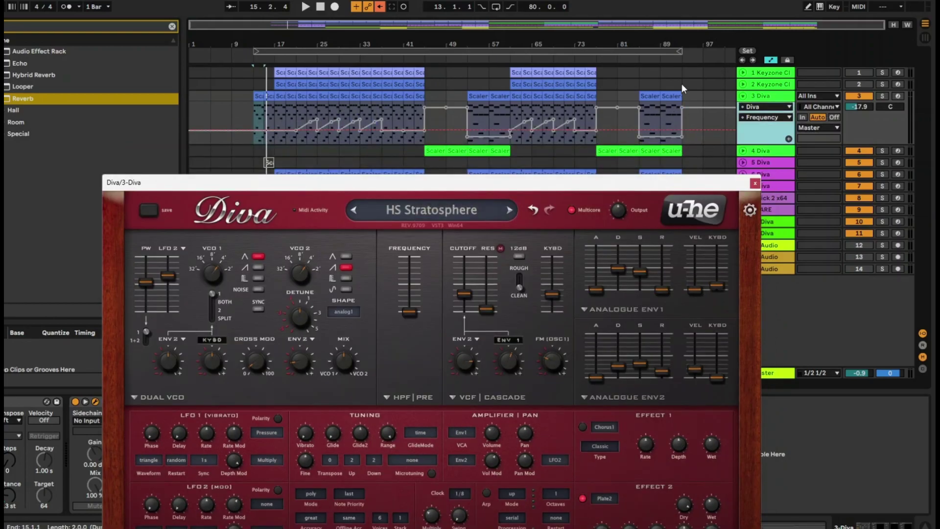
left_click(317, 119)
left_click(379, 7)
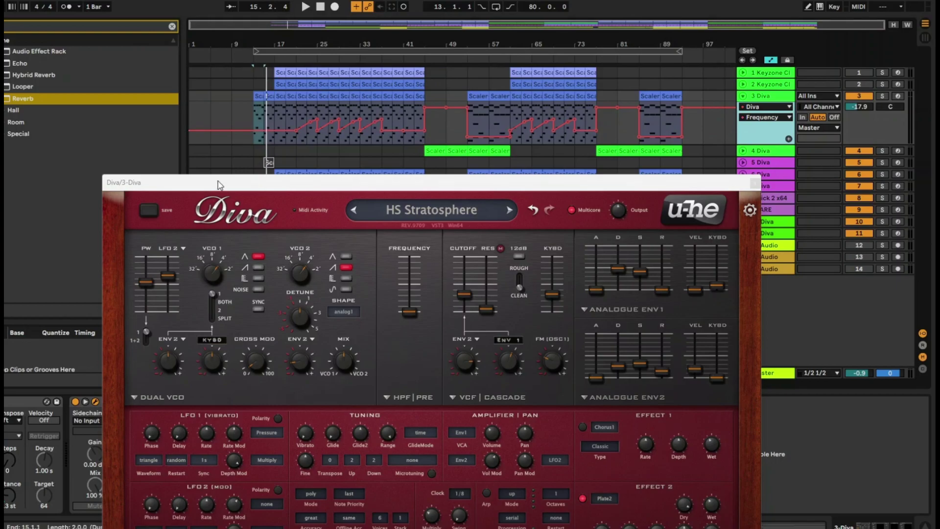
Add a breakpoint to the Frequency envelope near bar 17 and raise it into a peak
left_click(277, 130)
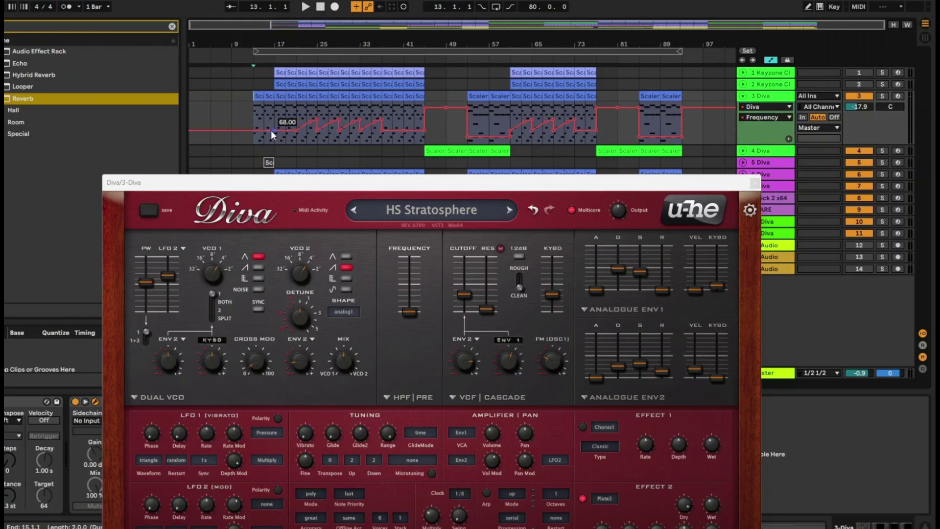
left_click_drag(275, 130, 275, 120)
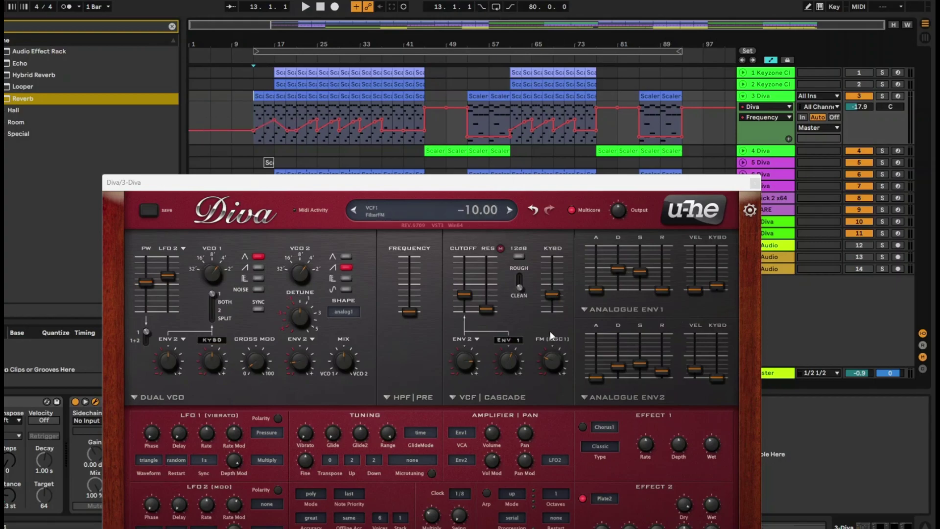
Show Diva's envelope Decay in the automation lane, return to the cutoff Frequency and re-enable automation
left_click(618, 269)
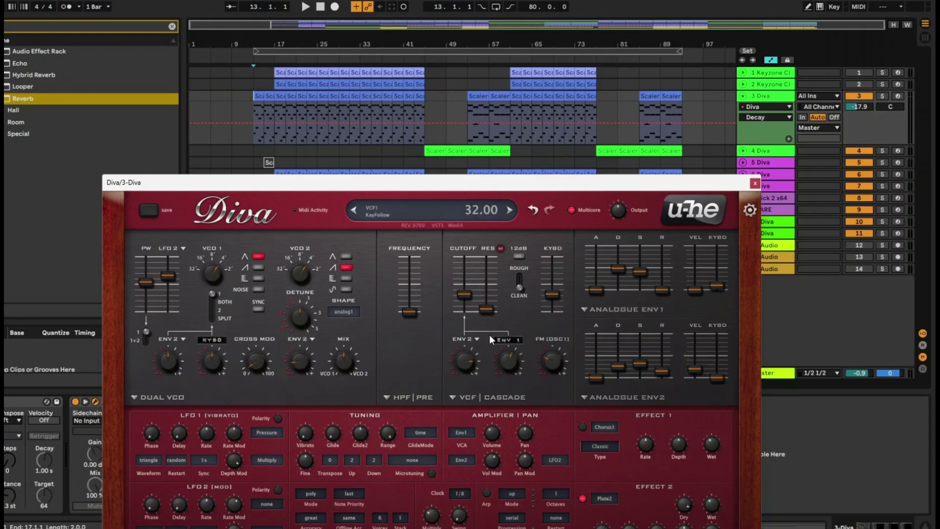
left_click(459, 295)
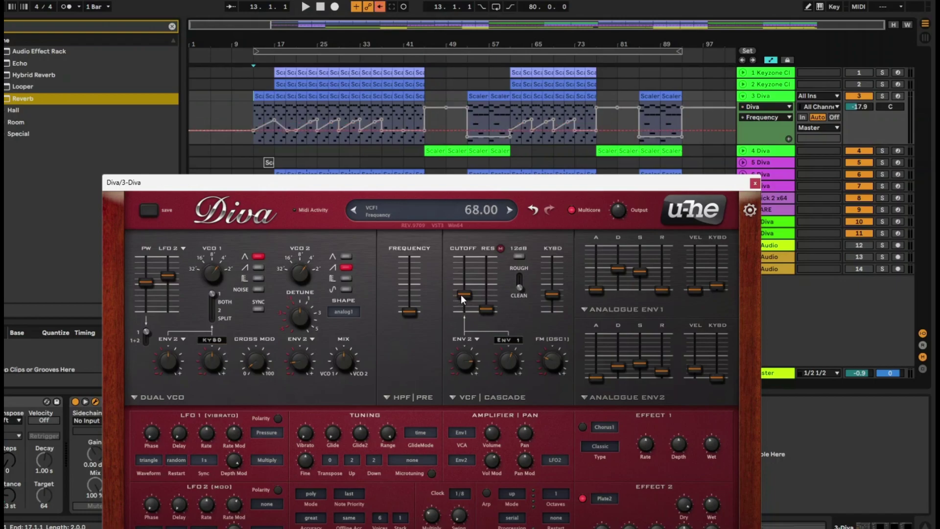
left_click(382, 7)
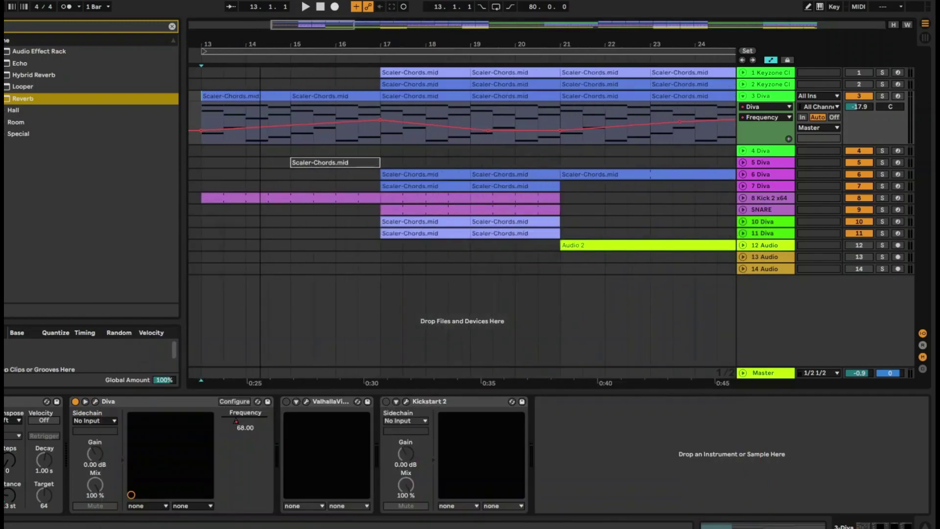
Turn on Draw Mode with the fixed grid off and draw a freehand Frequency curve between bars 13 and 17
left_click_drag(266, 43, 420, 61)
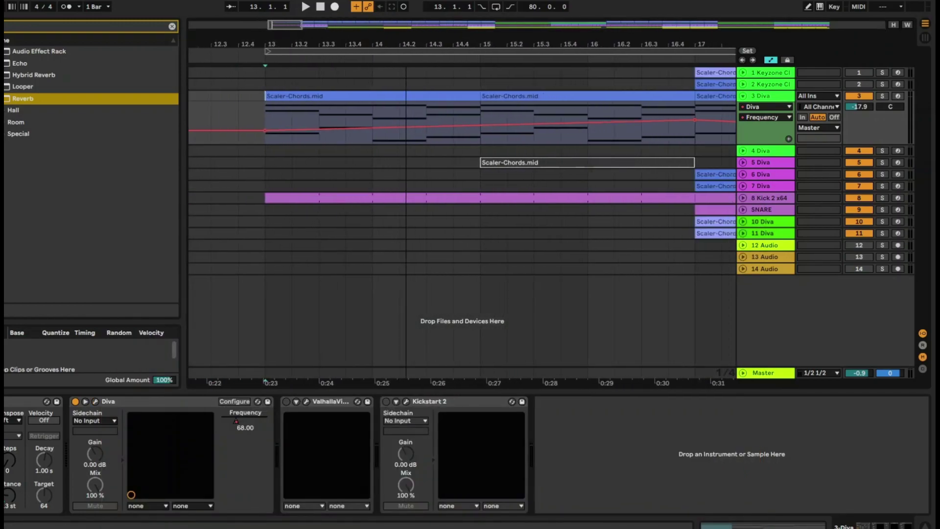
left_click(808, 7)
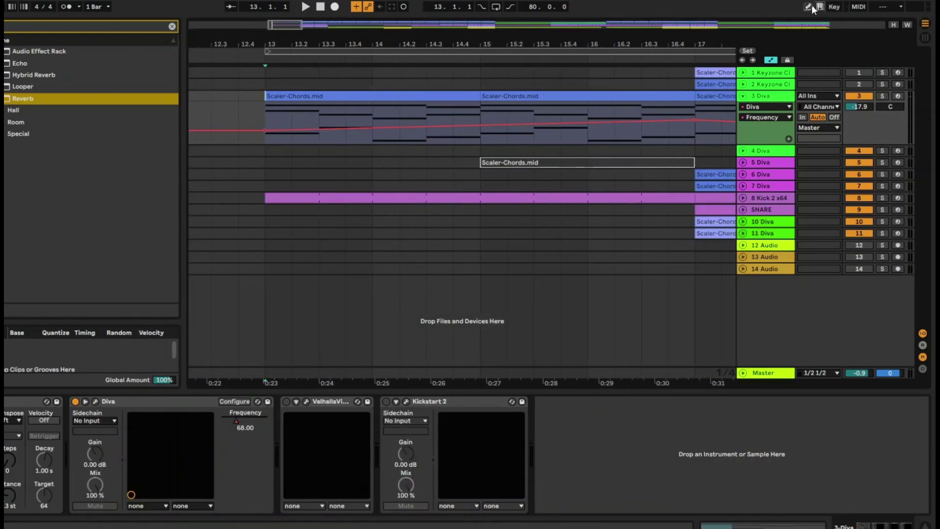
right_click(323, 125)
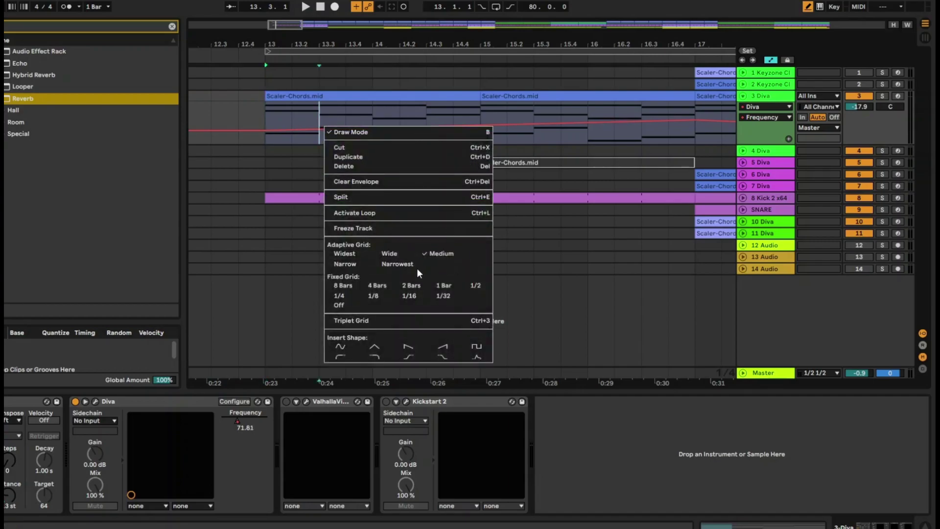
left_click(339, 304)
mouse_move(286, 124)
left_mouse_down()
mouse_move(436, 137)
mouse_move(500, 115)
mouse_move(552, 118)
left_mouse_up()
mouse_move(338, 135)
left_mouse_down()
mouse_move(419, 97)
mouse_move(539, 133)
mouse_move(537, 141)
left_mouse_up()
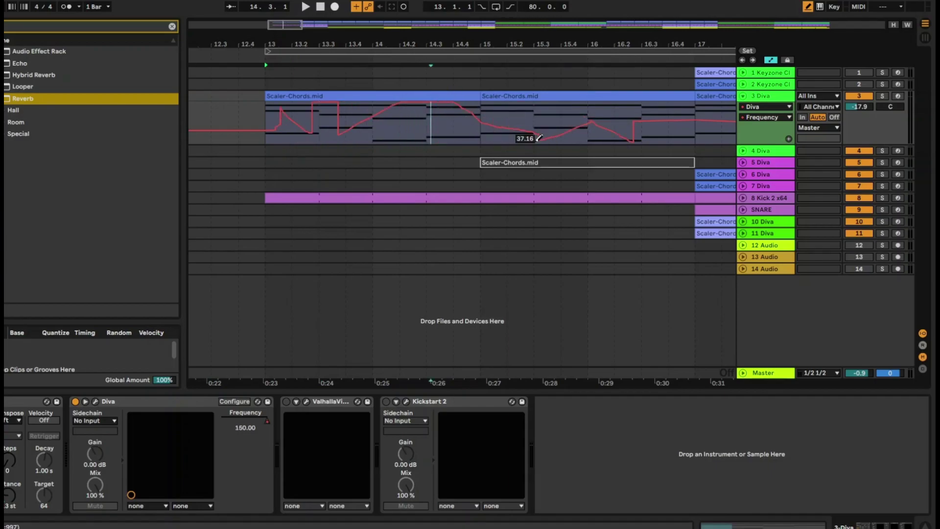
Set the fixed grid to 1/8 and draw stepped Frequency automation from bar 13 to about bar 15
right_click(397, 131)
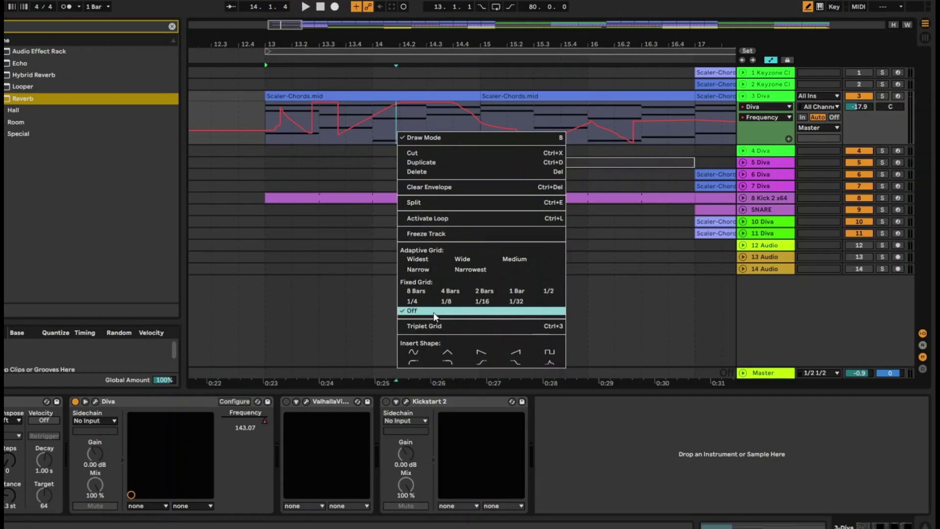
left_click(454, 303)
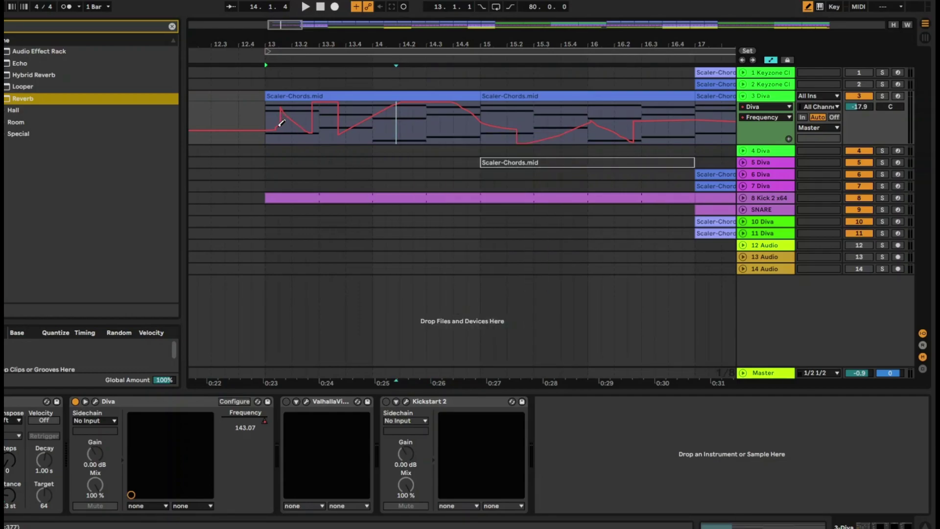
mouse_move(275, 128)
left_mouse_down()
mouse_move(303, 136)
mouse_move(358, 114)
mouse_move(383, 139)
mouse_move(460, 121)
left_mouse_up()
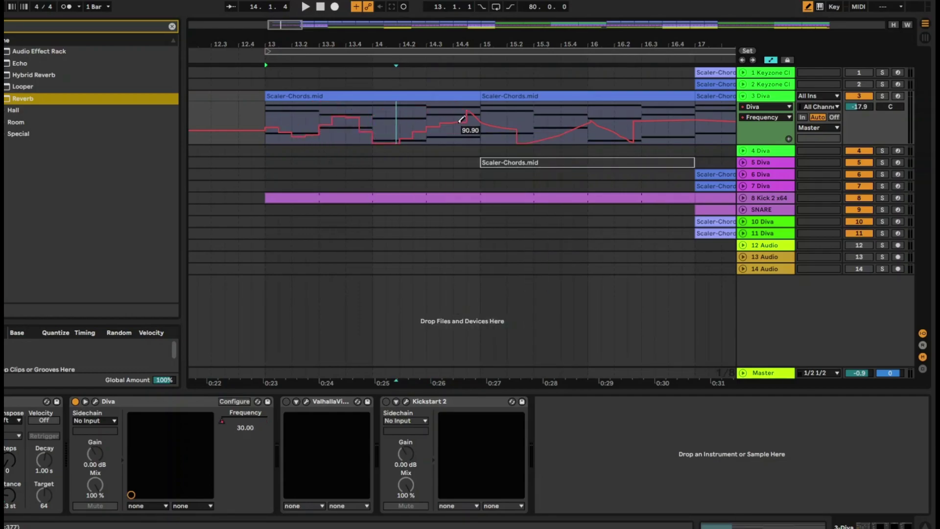
left_click(376, 135)
Set the fixed grid to 1 Bar and redraw the Frequency automation in one-bar steps from bar 13
right_click(393, 126)
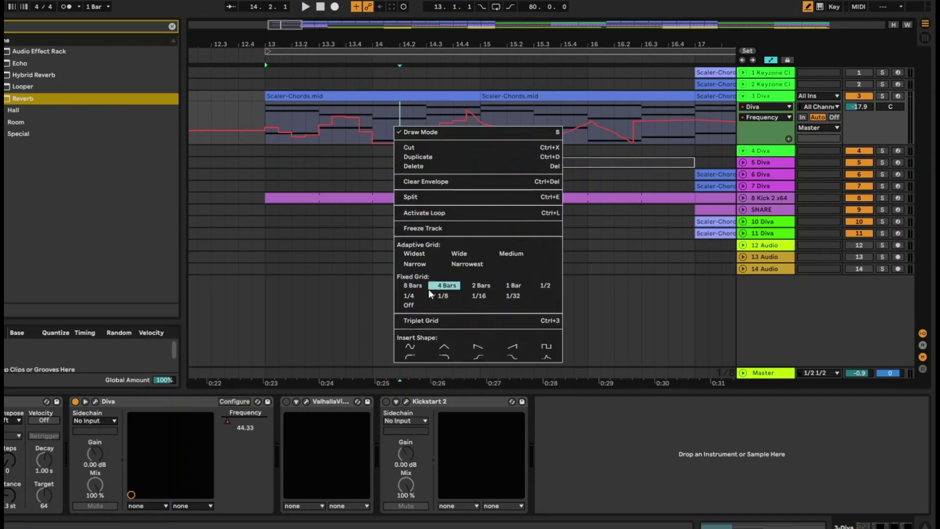
left_click(512, 285)
left_click_drag(283, 121, 463, 129)
Turn the fixed grid off, draw a freehand Frequency curve from bar 13 onward and play it back
right_click(427, 139)
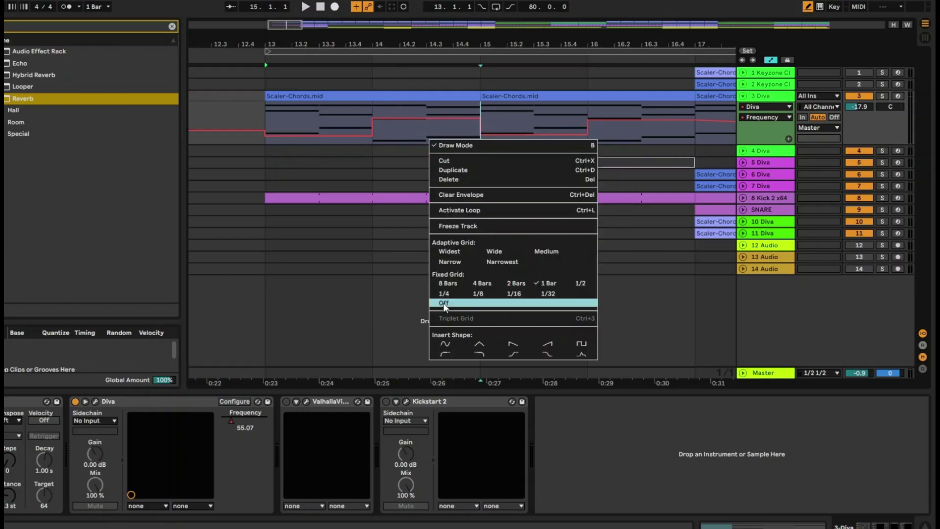
left_click(443, 303)
mouse_move(280, 118)
left_mouse_down()
mouse_move(320, 133)
mouse_move(349, 112)
mouse_move(378, 133)
mouse_move(436, 112)
mouse_move(470, 125)
mouse_move(609, 128)
mouse_move(659, 111)
left_mouse_up()
key("space")
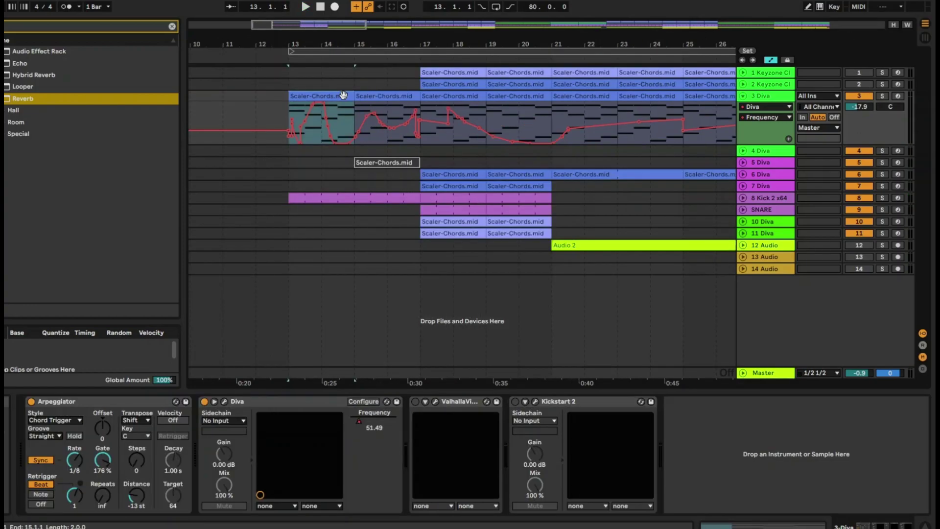
Insert a sine shape into the Frequency automation over the selected bars 13 to 15 and play it back
right_click(341, 121)
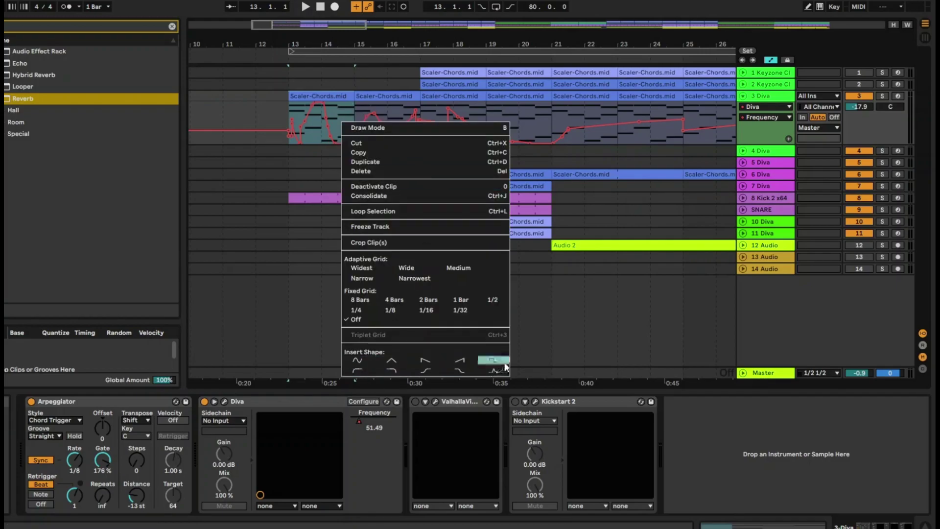
left_click(357, 360)
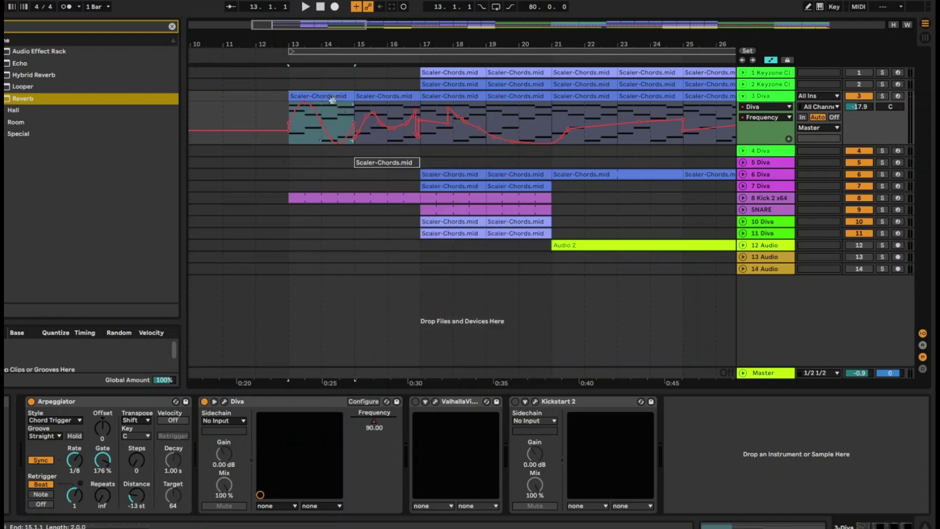
key("space")
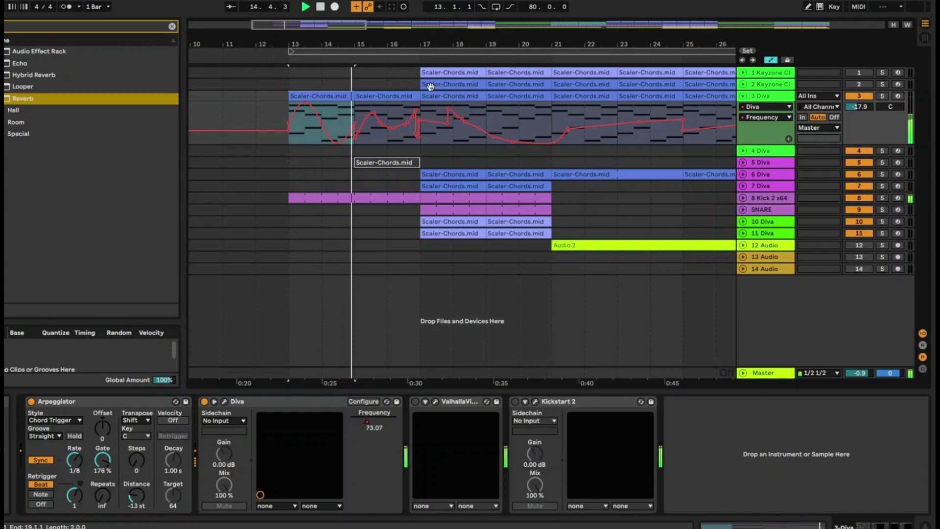
key("space")
Reshape the sine section in bars 13 to 15 by lowering its peak and pulling a low point down near bar 14, and play it
left_click_drag(302, 103, 302, 111)
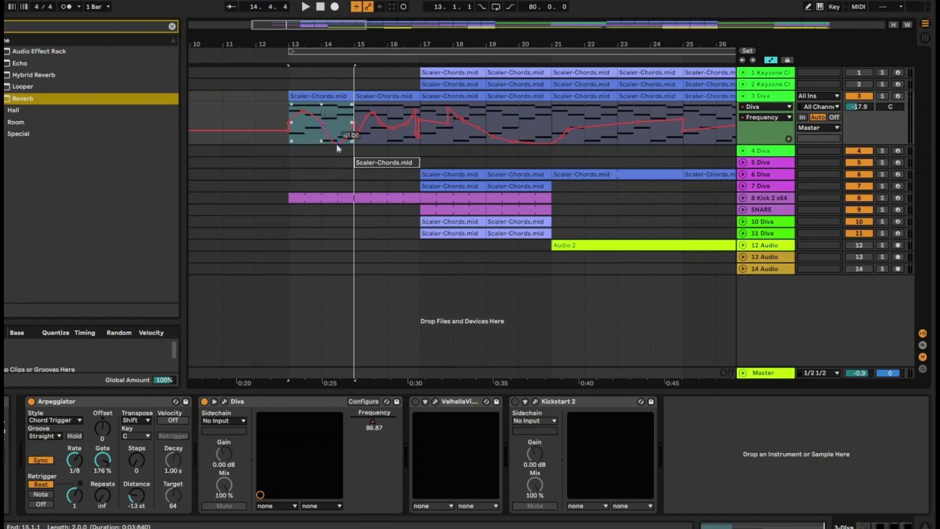
left_click(313, 129)
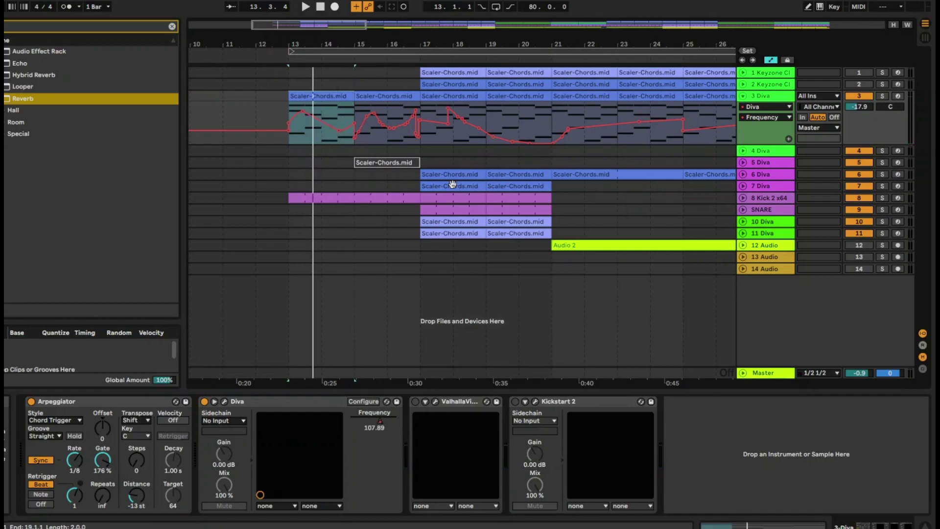
left_click(323, 128)
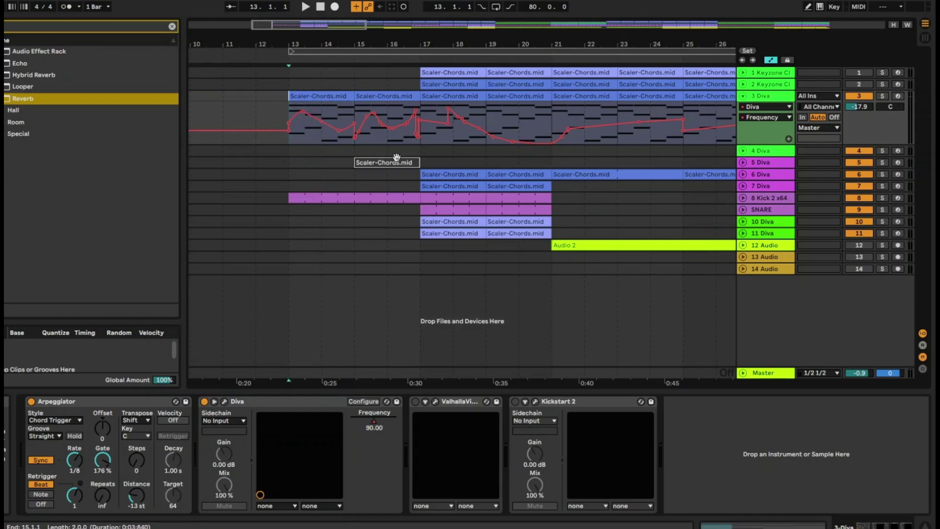
left_click_drag(322, 122, 319, 143)
key("space")
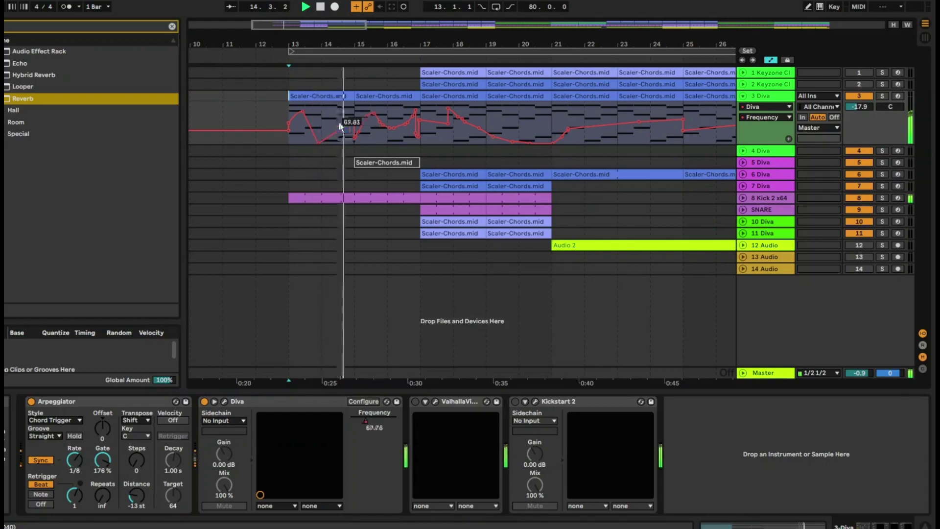
Insert a rising ramp shape into the Frequency automation across bars 13 to 21 and play it back
left_click_drag(290, 118, 554, 122)
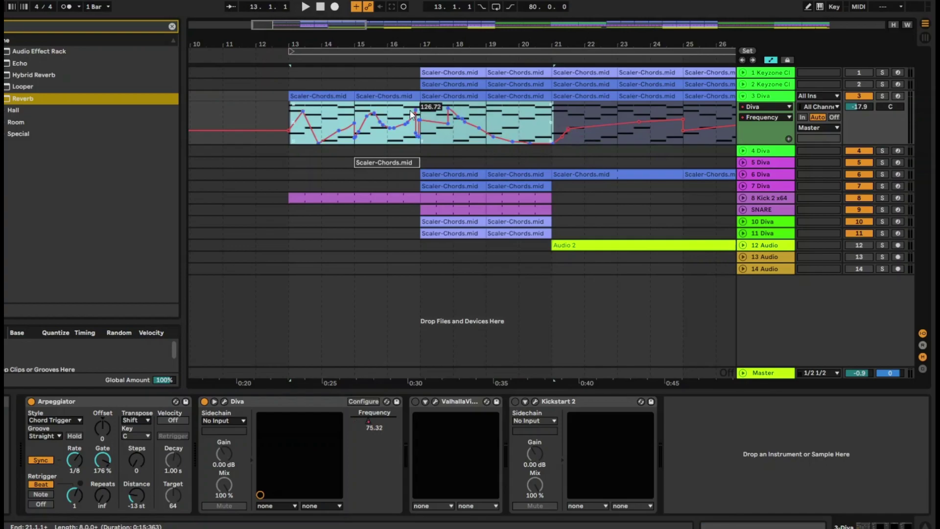
right_click(447, 135)
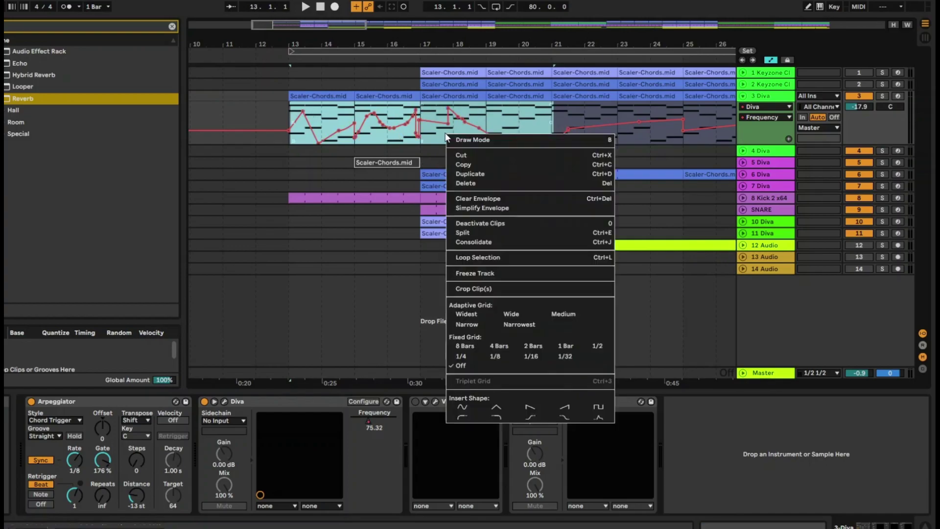
left_click(531, 407)
key("space")
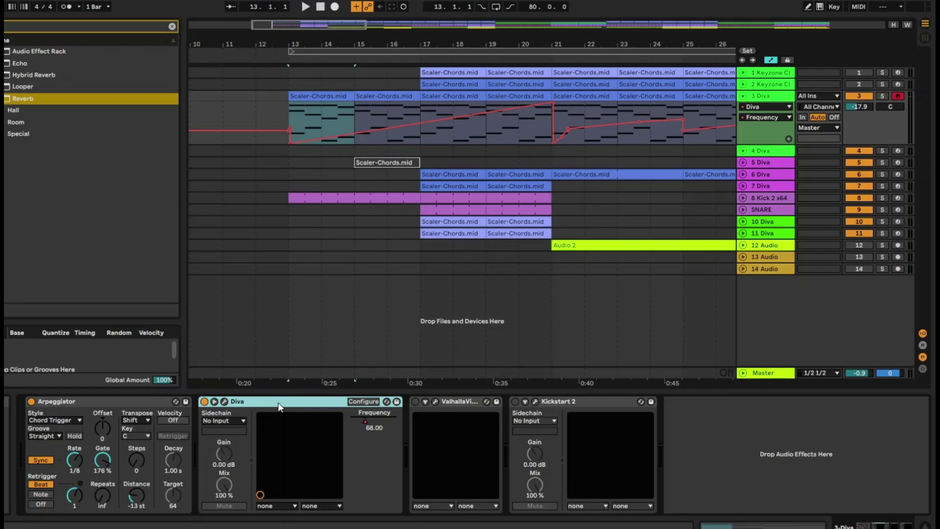
Group the Diva device on track 3 into an Instrument Rack
key("ctrl+g")
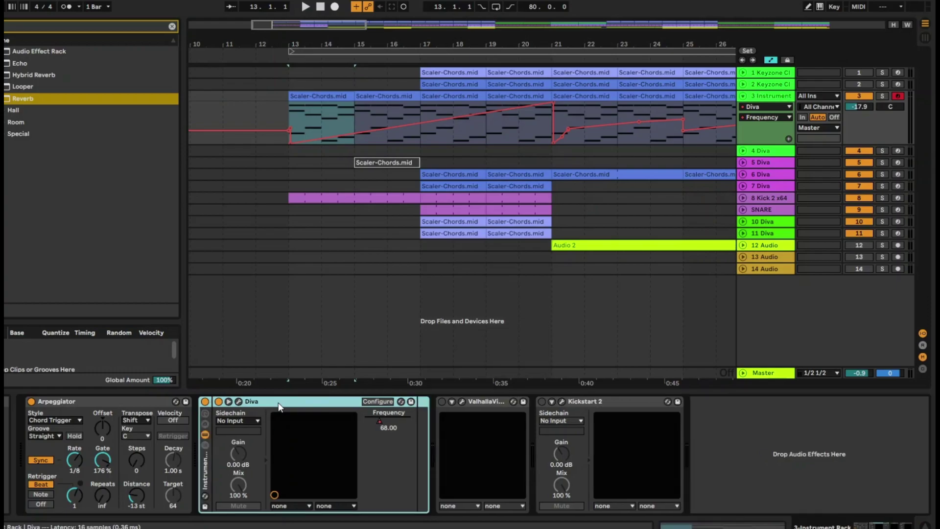
Show the Instrument Rack's macro controls and map Diva's Frequency parameter to Macro 1
double_click(208, 462)
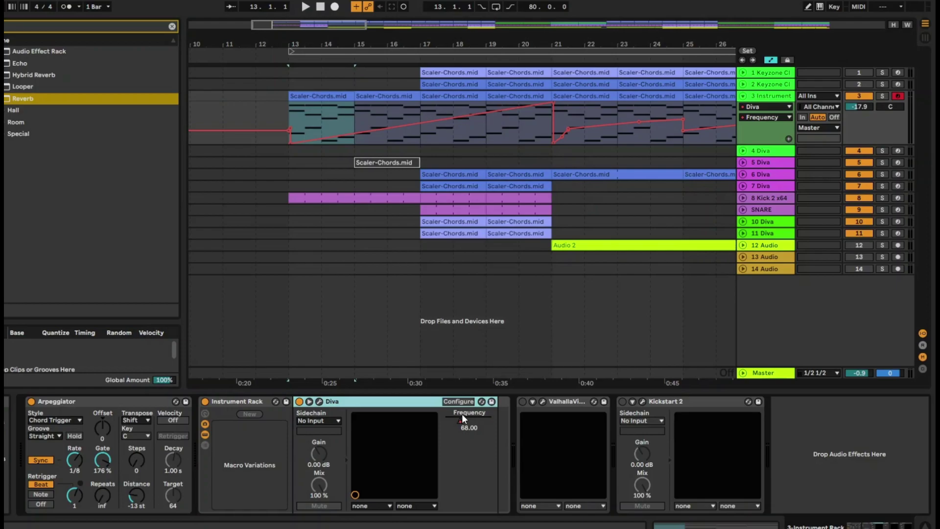
left_click_drag(463, 413, 485, 418)
right_click(485, 418)
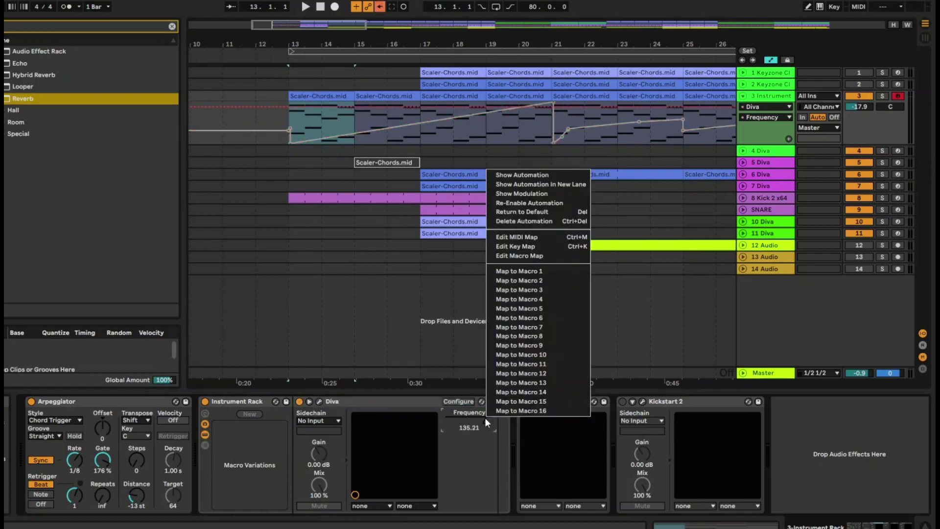
left_click(535, 273)
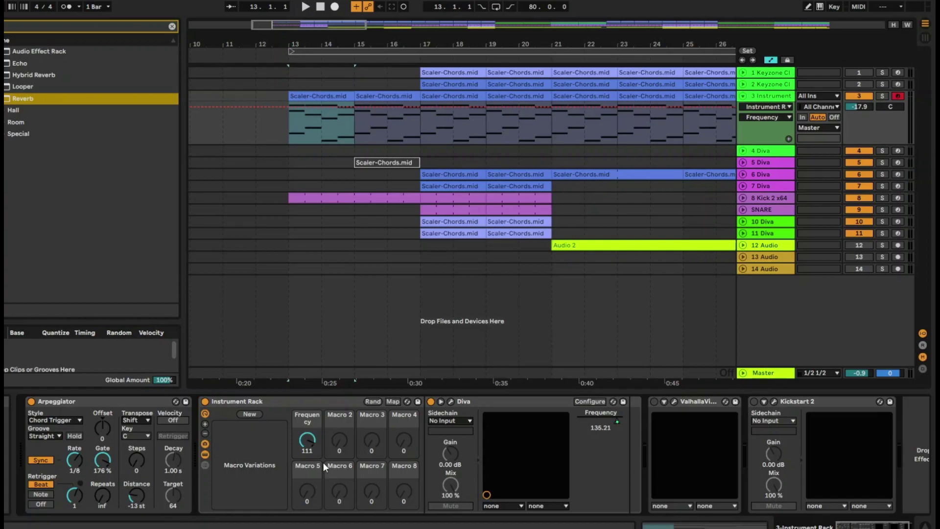
Turn the rack's Frequency macro down to 30 and back up to 55, and assign it to a MIDI controller knob
left_click_drag(307, 440, 307, 479)
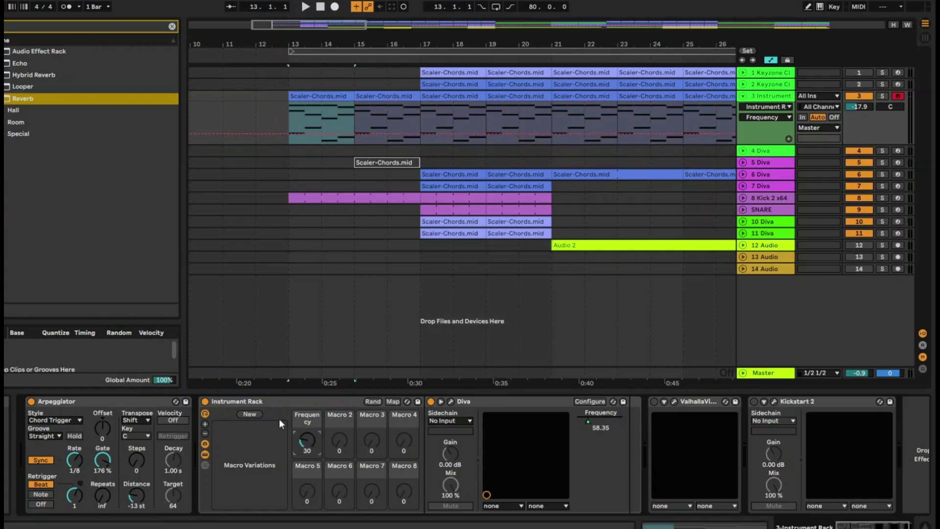
left_click_drag(310, 437, 310, 405)
right_click(310, 442)
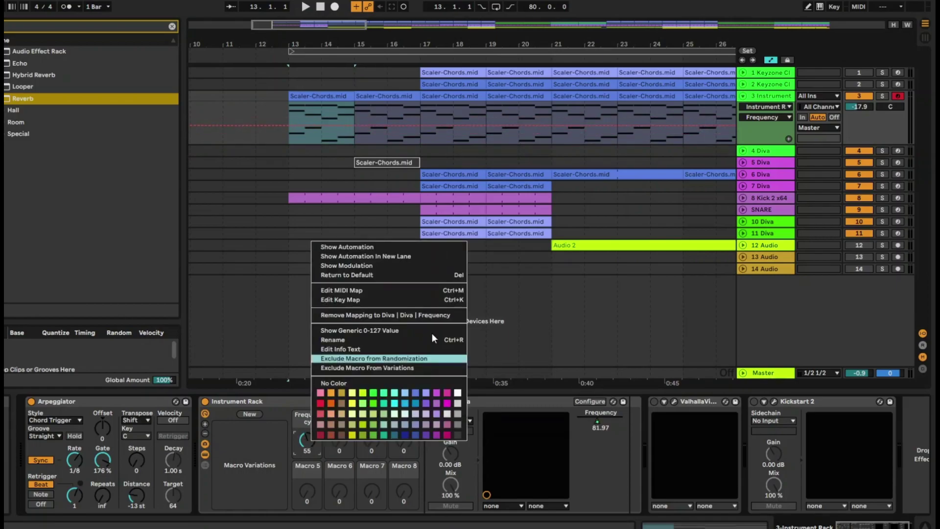
left_click(864, 6)
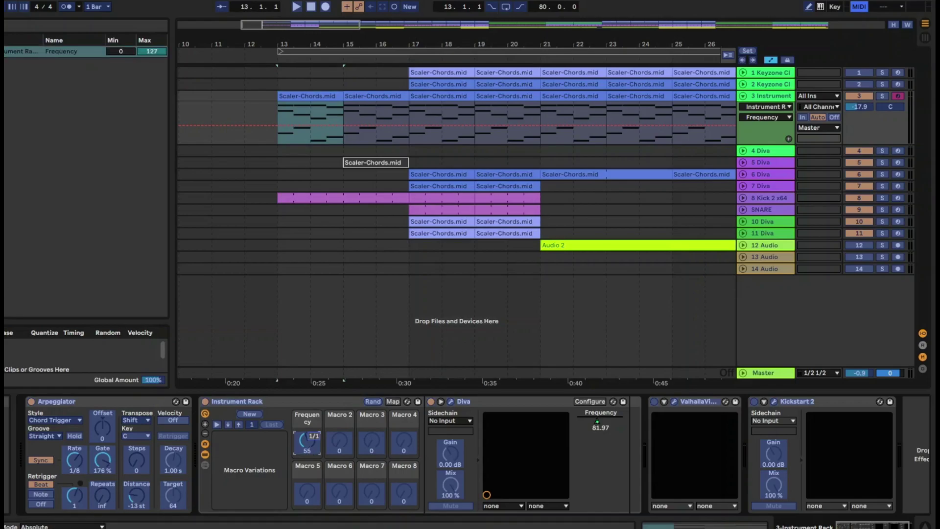
Check the Track, Sync and Remote settings of the MIDI ports in the preferences, and leave MIDI mapping mode
left_click(5, 1)
left_click(13, 343)
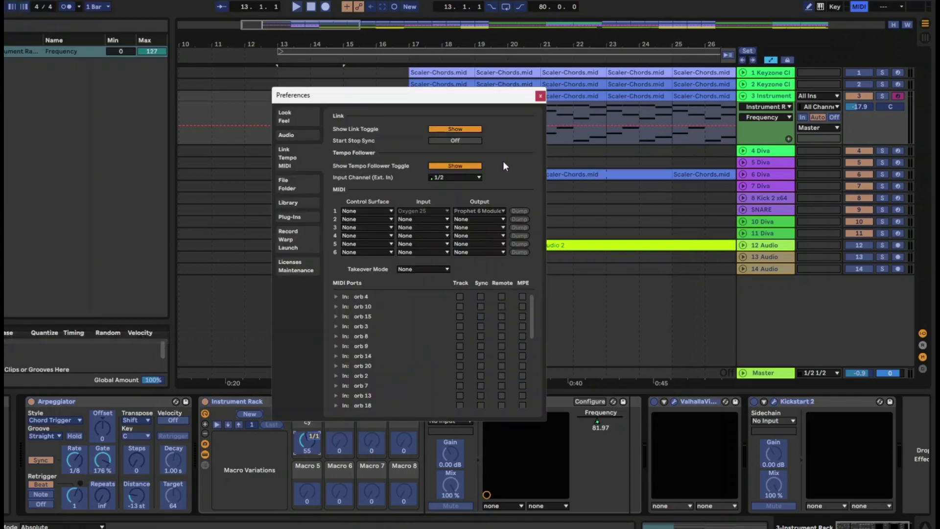
scroll(414, 357, "down", 3)
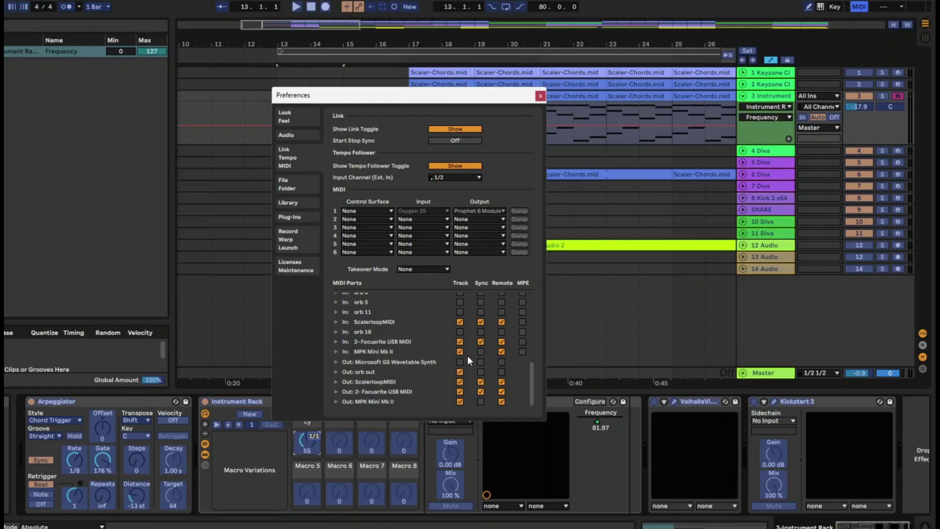
left_click(540, 96)
left_click(859, 6)
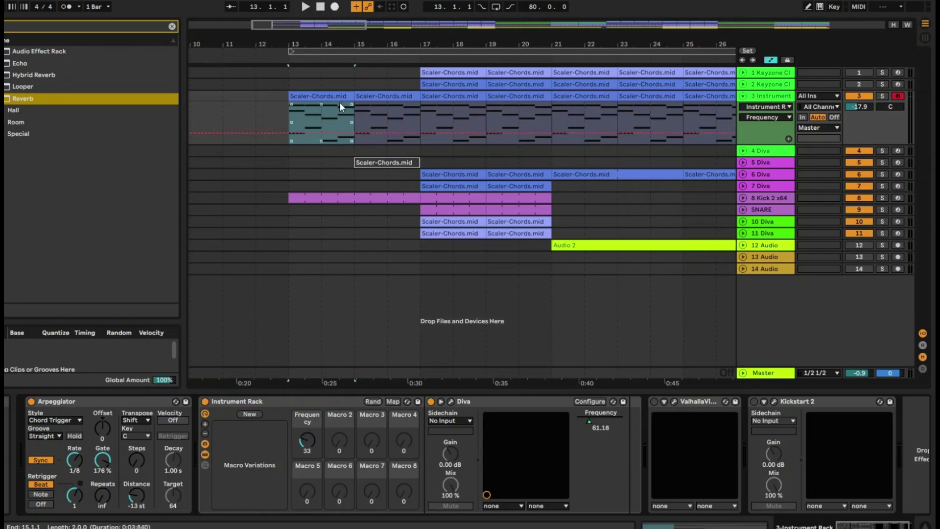
Record live moves of the Frequency macro as automation on track 3 from bar 13 to about bar 17
left_click(329, 95)
key("space")
left_click(336, 7)
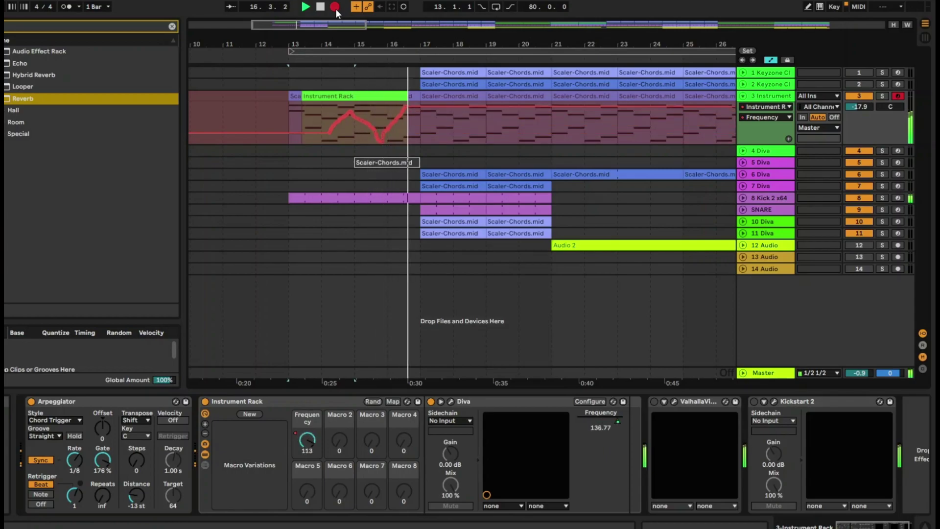
key("space")
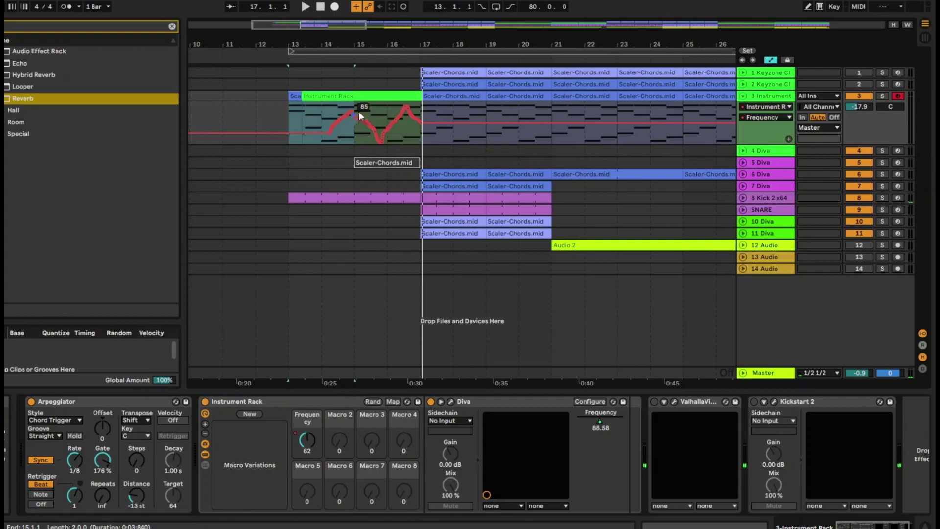
Simplify the recorded Frequency envelope on track 3 between bars 15 and 17
left_click(367, 96)
scroll(385, 102, "up", 8)
scroll(451, 105, "left", 2)
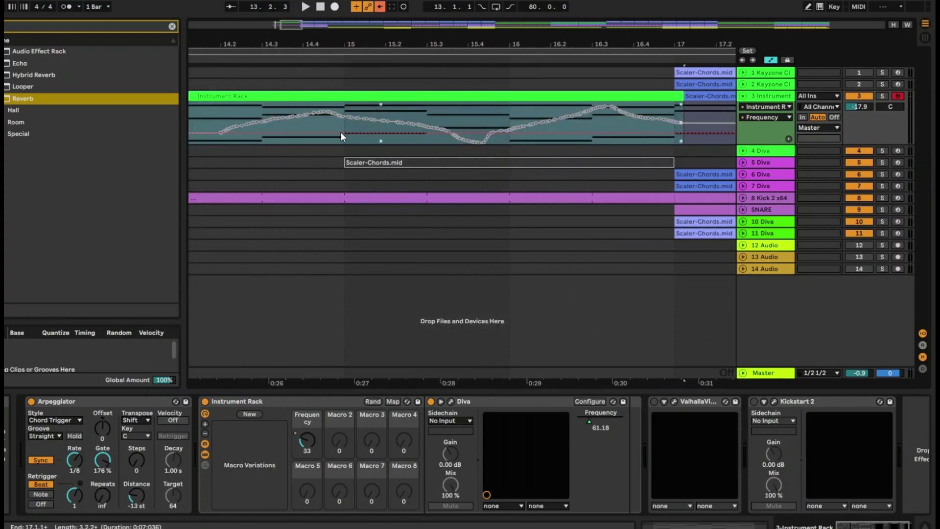
left_click_drag(347, 122, 670, 122)
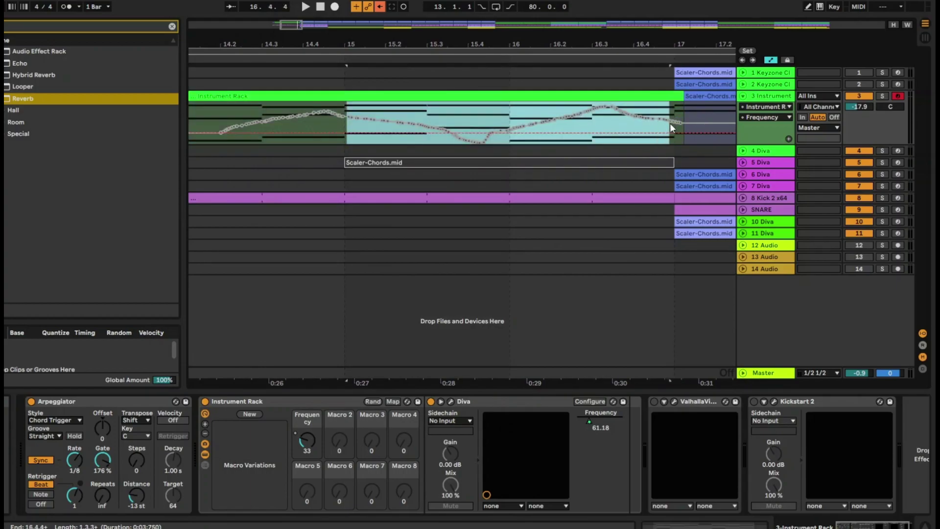
right_click(433, 117)
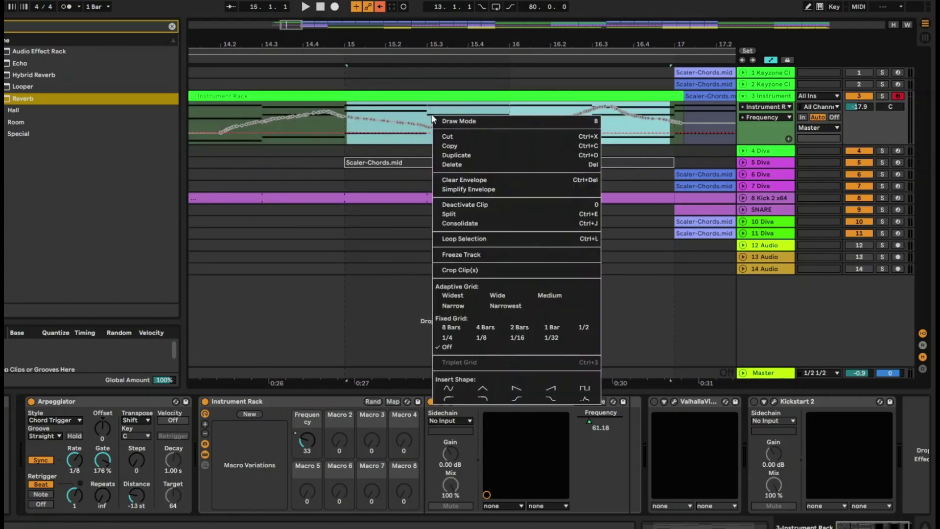
left_click(458, 190)
left_click(458, 113)
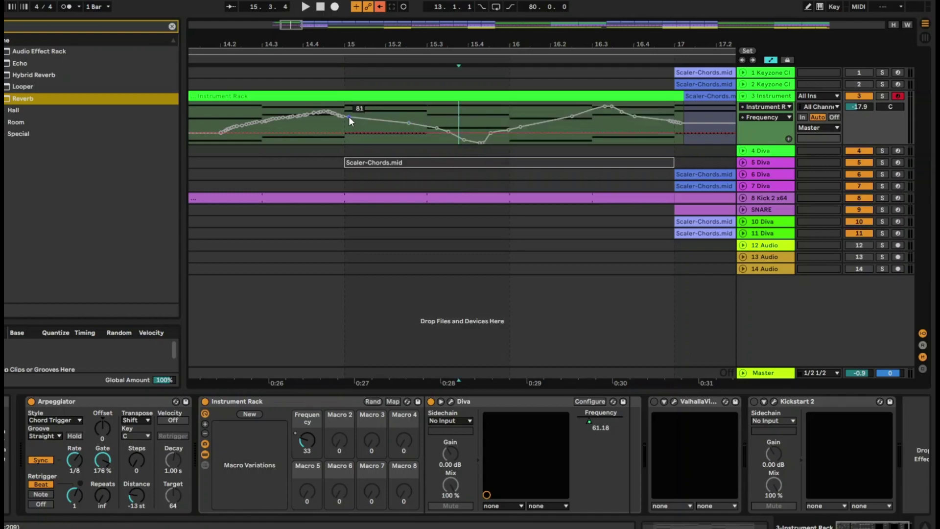
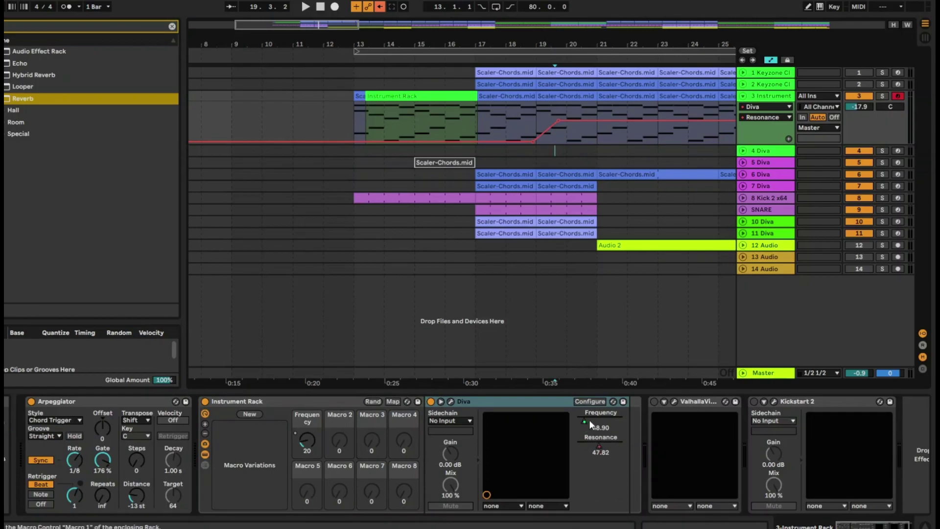
Turn on Diva's Configure mode and expose Analogue Env1's Release by setting it to 25
right_click(594, 436)
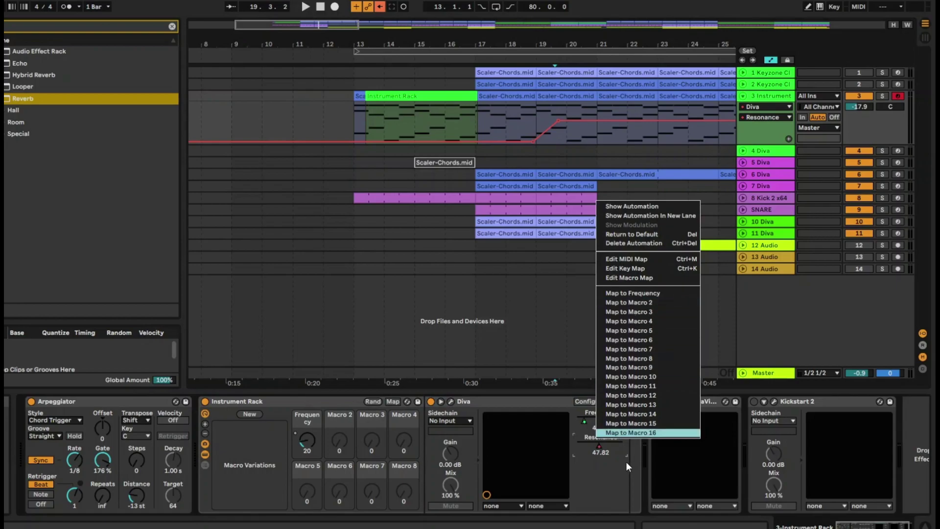
left_click(613, 479)
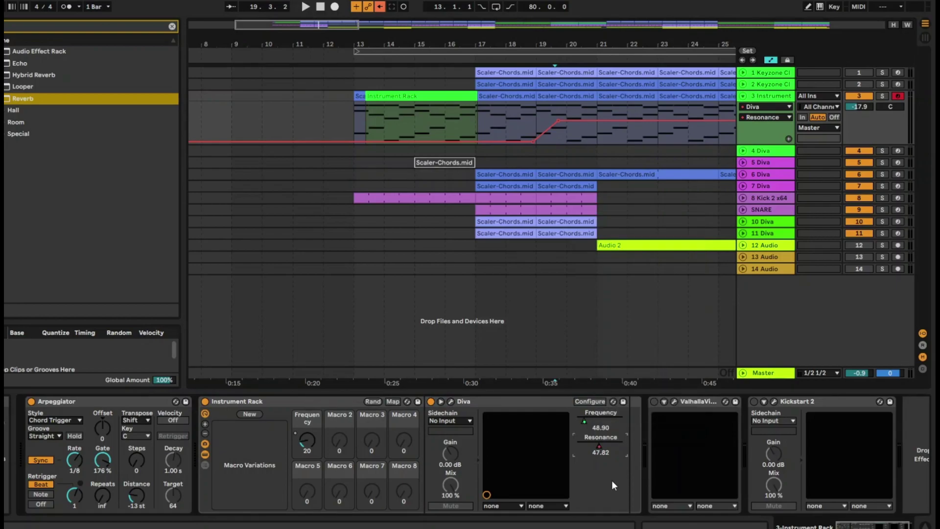
left_click(590, 401)
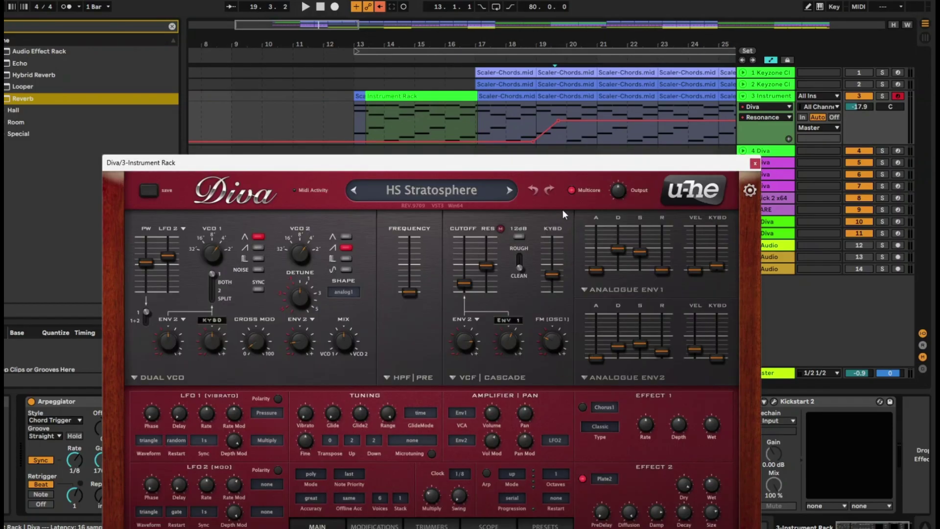
left_click_drag(554, 161, 575, 76)
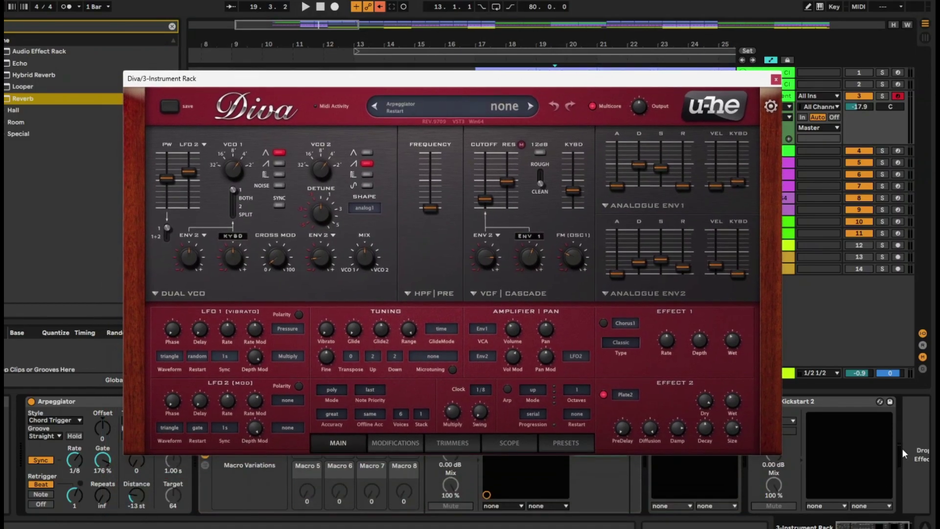
left_click_drag(688, 189, 659, 179)
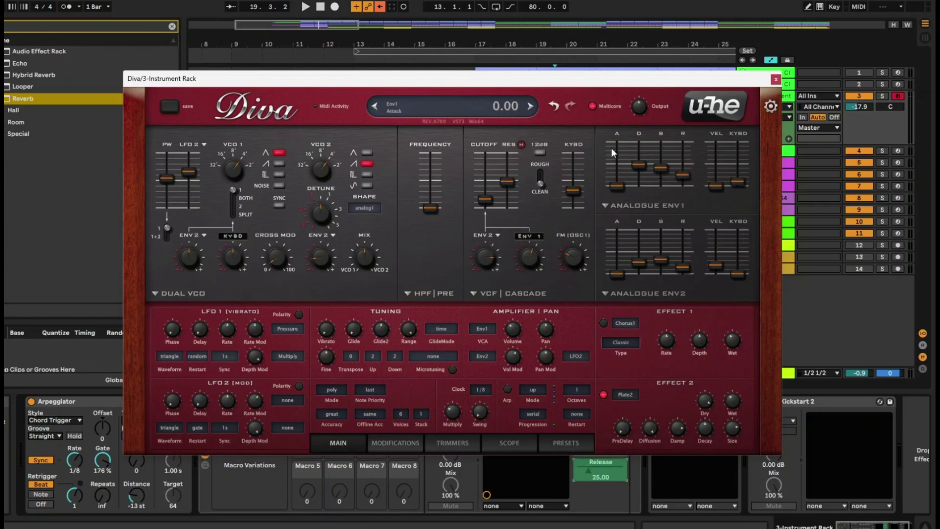
Expose Diva's FreqMod2Depth, Active #FX1 and Dry parameters, switching the Chorus1 effect on and setting Dry to 77.50, and close the plug-in window
left_click_drag(616, 89, 612, 60)
left_click(505, 154)
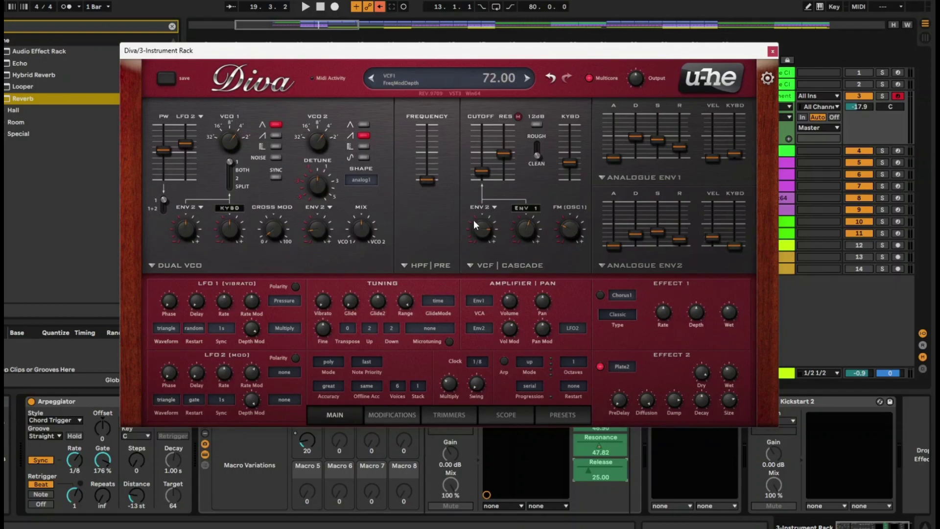
left_click_drag(486, 228, 520, 246)
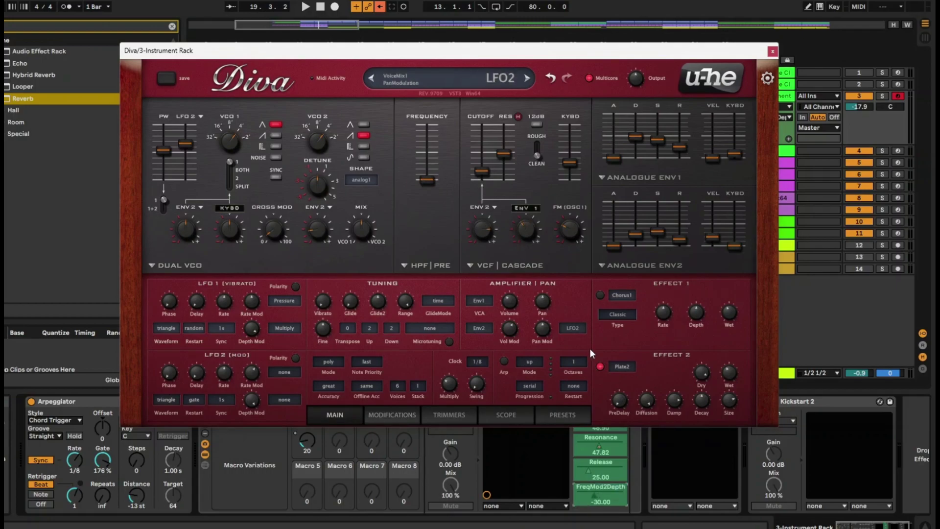
left_click(600, 293)
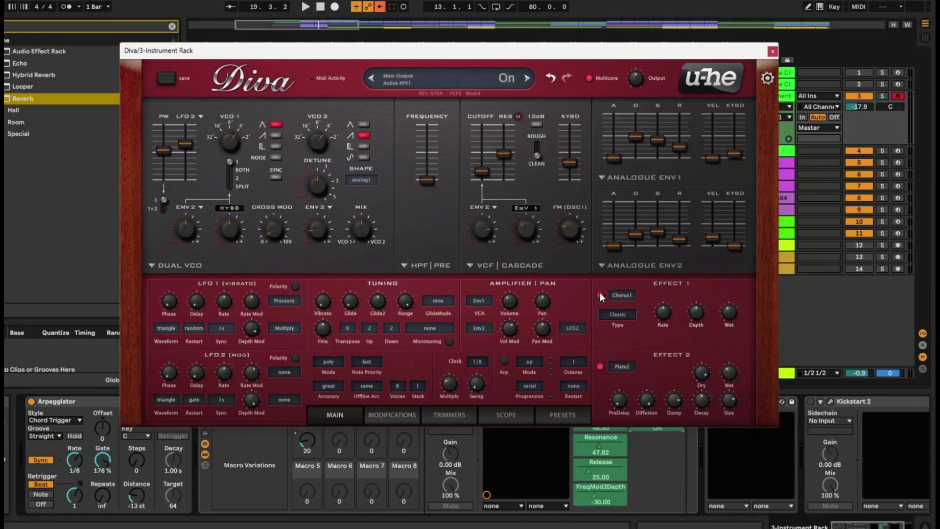
left_click(599, 366)
left_click_drag(695, 373, 696, 379)
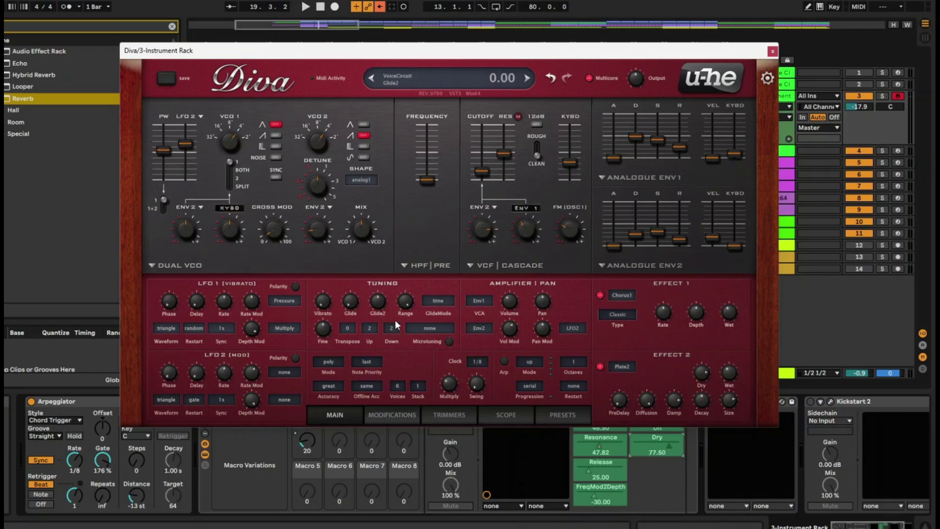
left_click(773, 51)
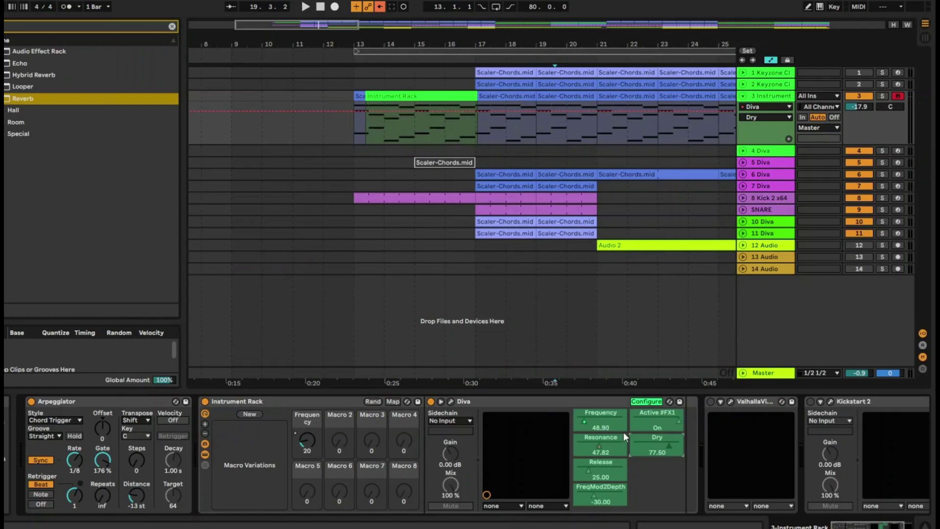
Map Diva's Resonance, Release, FreqMod2Depth, Active #FX1 and Dry parameters to rack macros 2 to 6
right_click(599, 445)
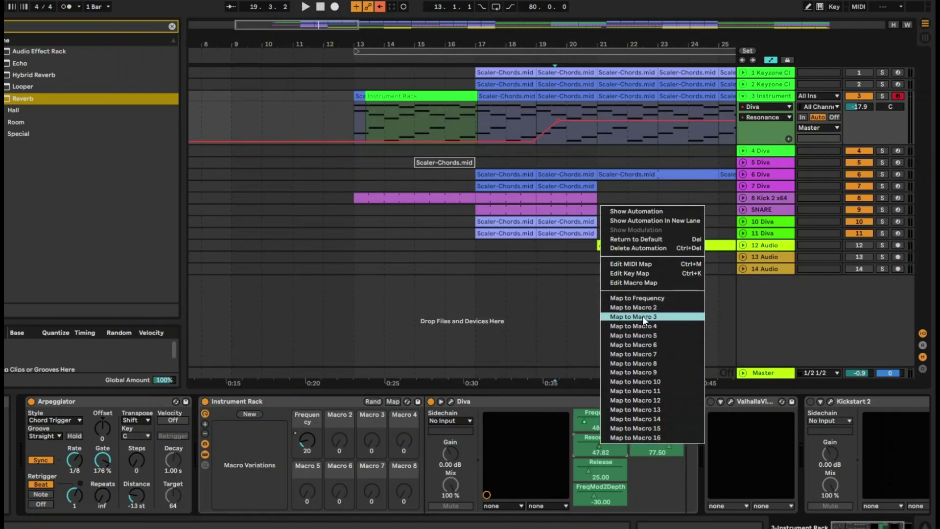
left_click(634, 307)
right_click(594, 471)
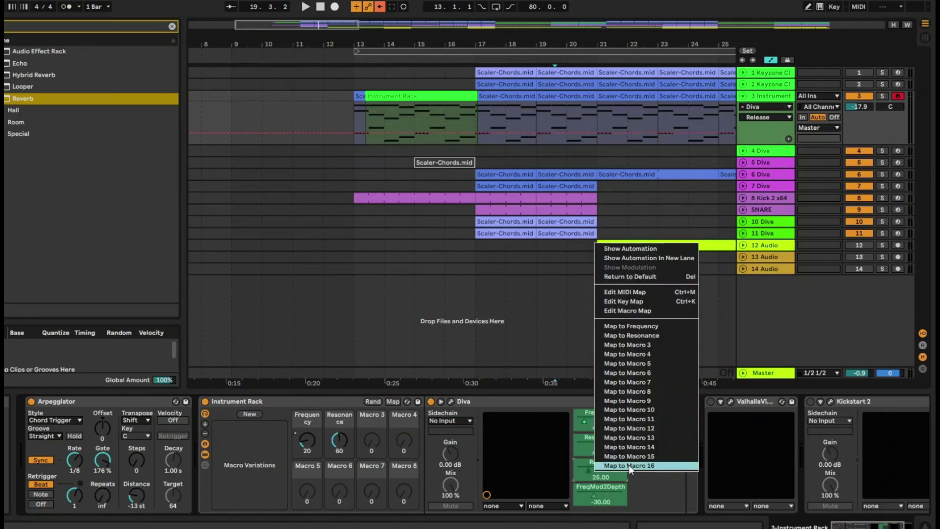
left_click(647, 344)
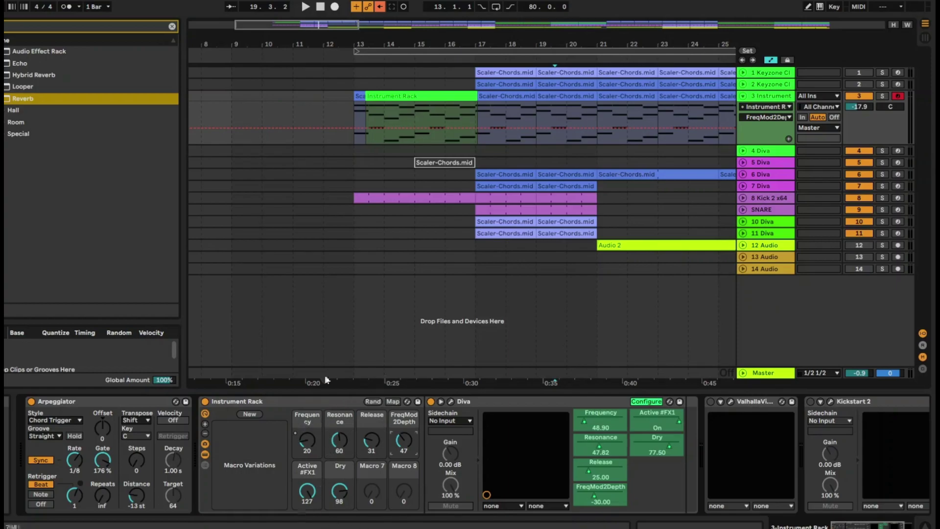
Save the instrument rack as a preset named "diva automation"
left_click(383, 486)
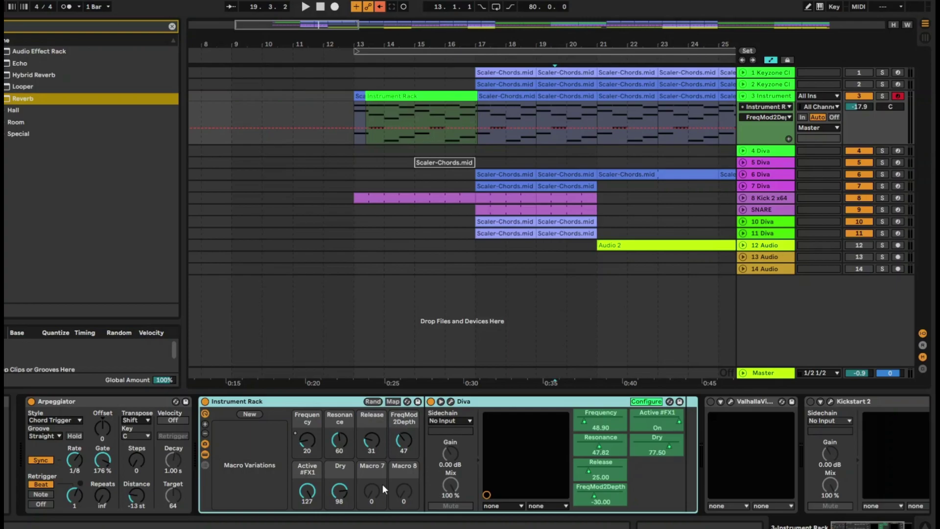
left_click(417, 401)
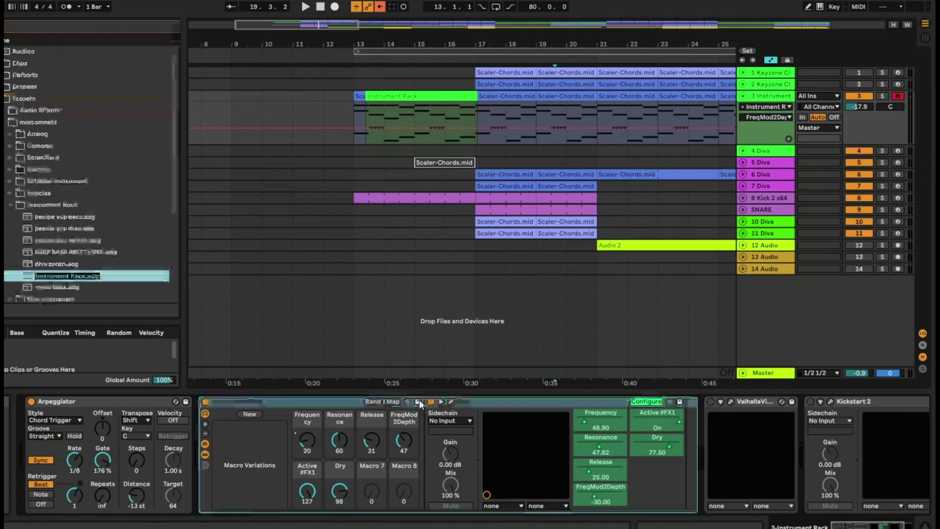
key("BackSpace")
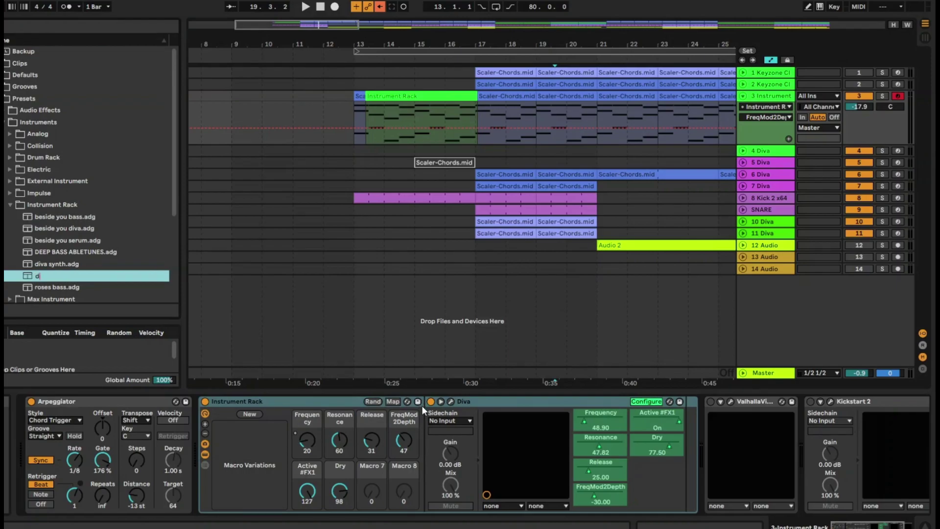
type("diva automation")
key("Return")
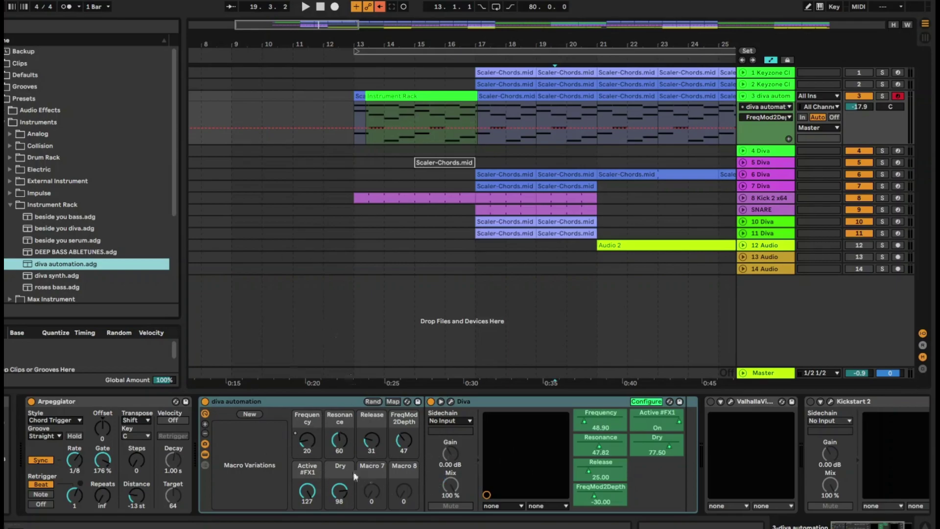
Duplicate track 3's Frequency envelope section from about 14.3 to 14.4.4 repeatedly towards bar 17
left_click(337, 408)
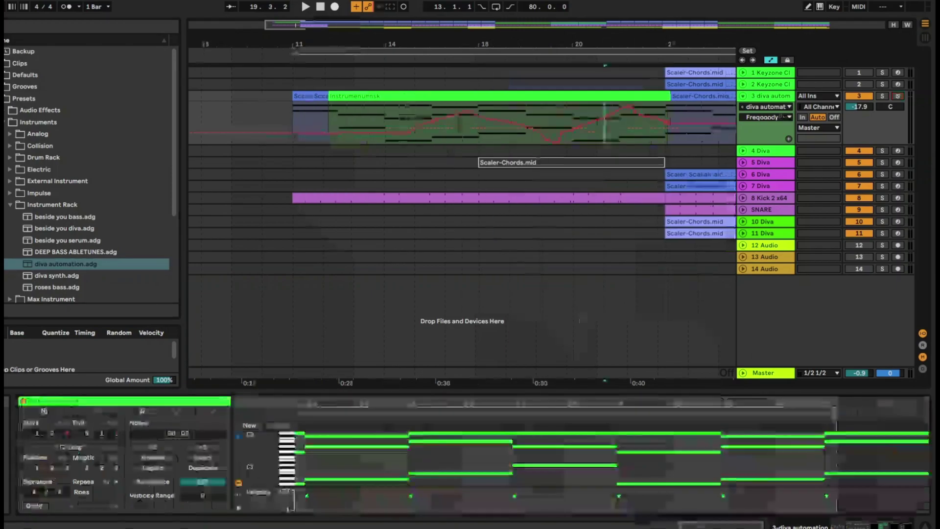
left_click_drag(477, 132, 441, 132)
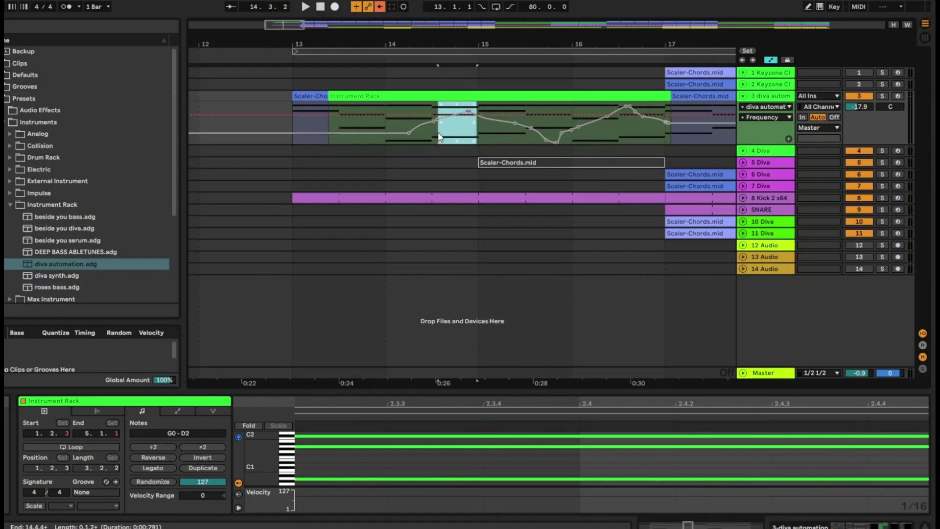
key("ctrl+d")
key("ctrl+d")
key("ctrl+d")
key("ctrl+d")
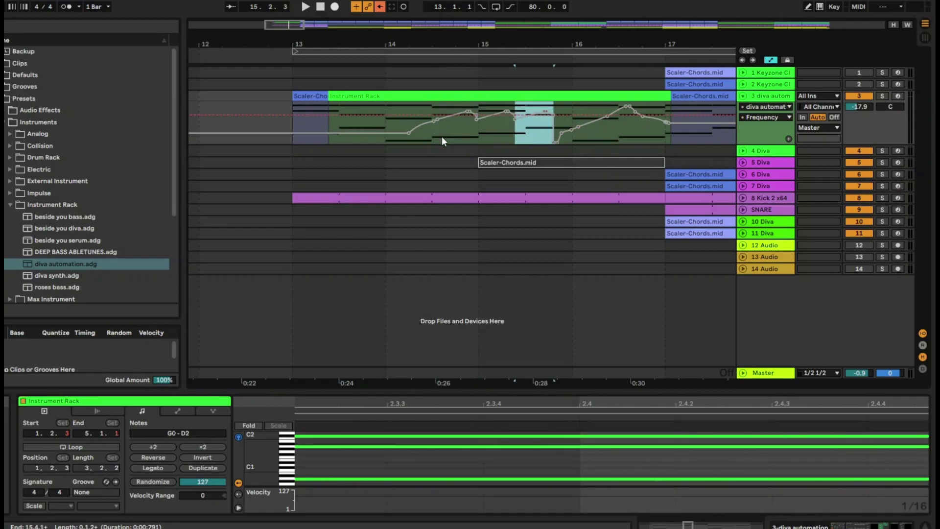
Duplicate the track 3 section from 13.4.2 to about 17.1.3 twice, repeating its Frequency automation until about 23.4
left_click_drag(370, 123, 682, 122)
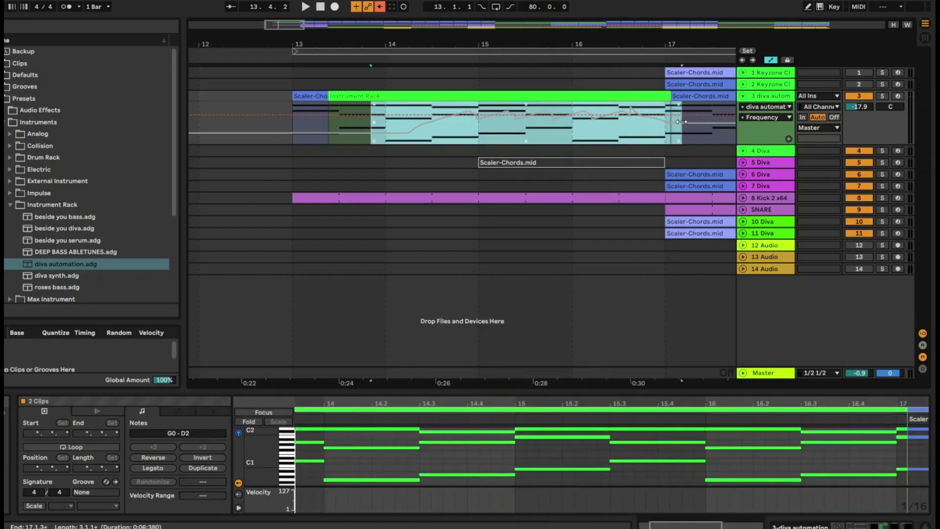
key("ctrl+d")
left_click_drag(589, 47, 582, 9)
key("ctrl+d")
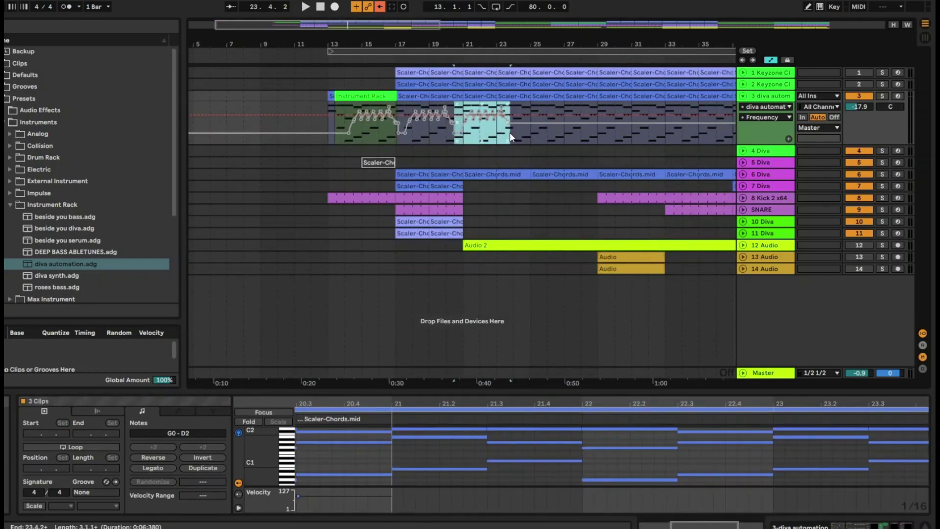
Set the Frequency envelope's value at 14.4.3, just before bar 15, to exactly 50
right_click(692, 120)
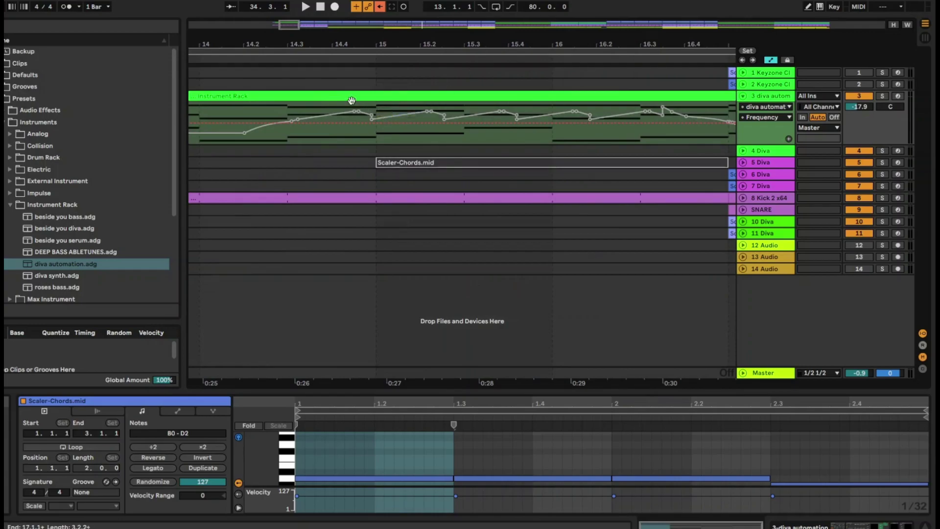
right_click(361, 113)
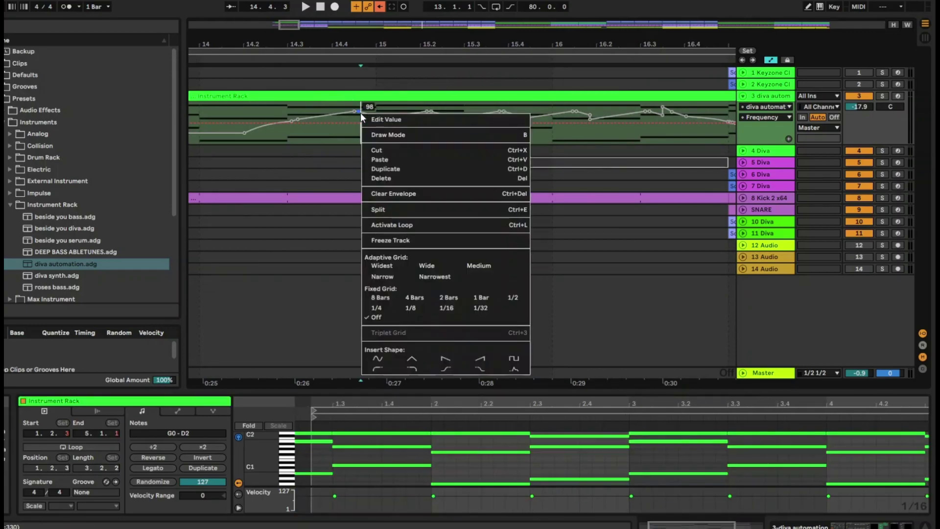
left_click(386, 121)
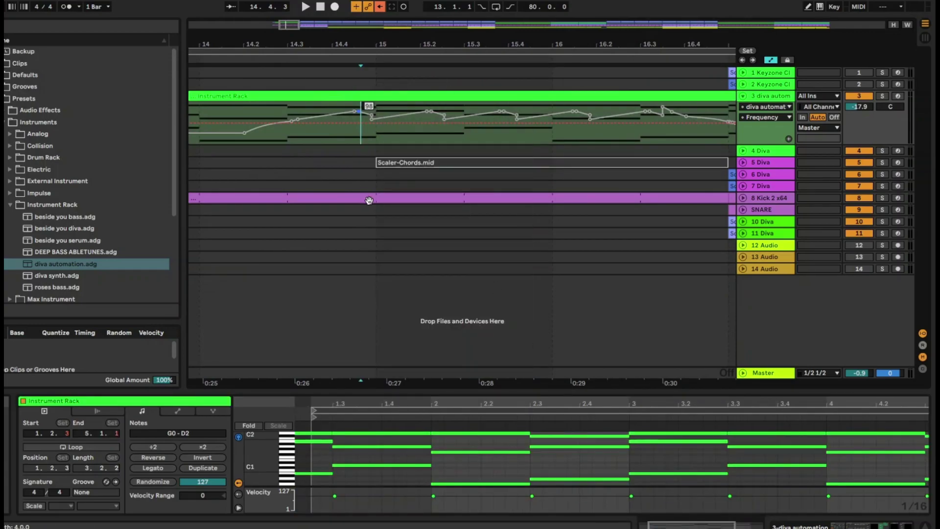
type("50")
key("Return")
right_click(354, 111)
left_click(387, 114)
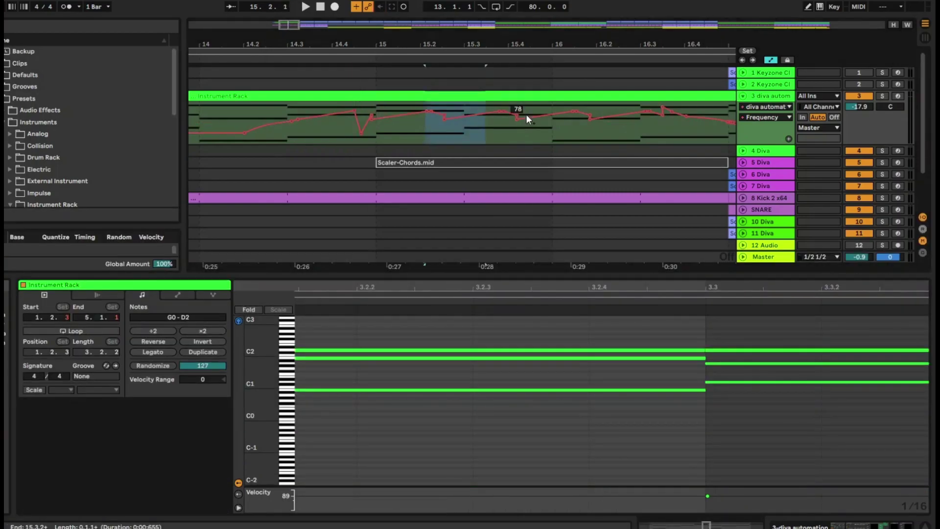
With envelopes unlocked, delete the track 3 clip section from 15.1.3 to 16.1.1, check the Frequency automation and undo the deletion
key("a")
left_click_drag(553, 126, 405, 128)
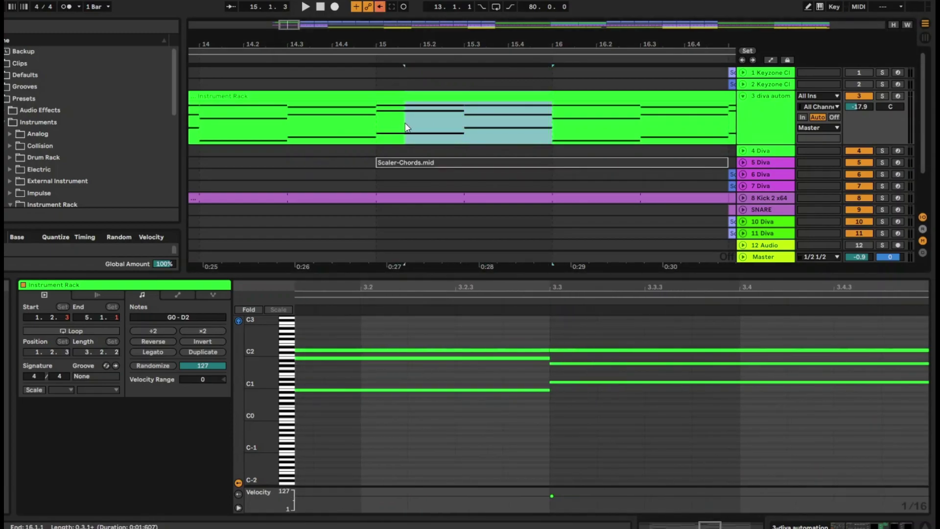
key("Delete")
key("a")
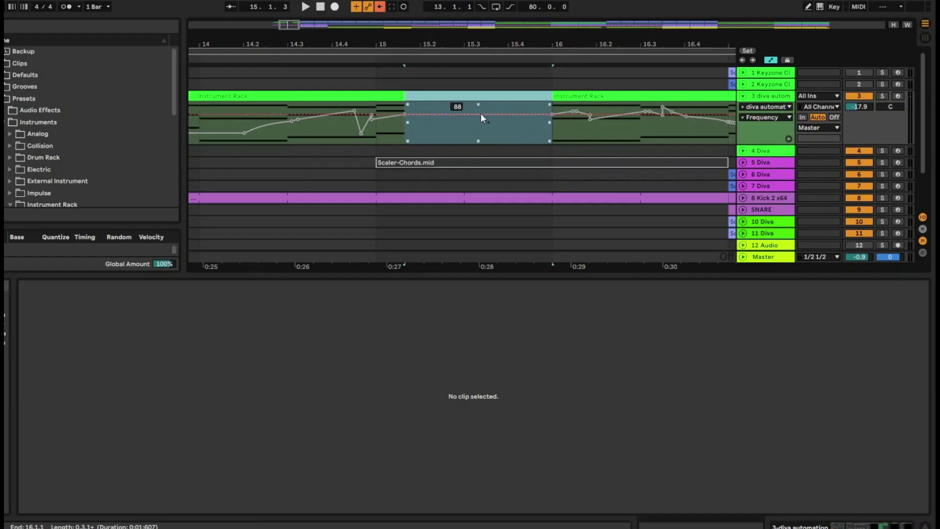
key("ctrl+z")
key("a")
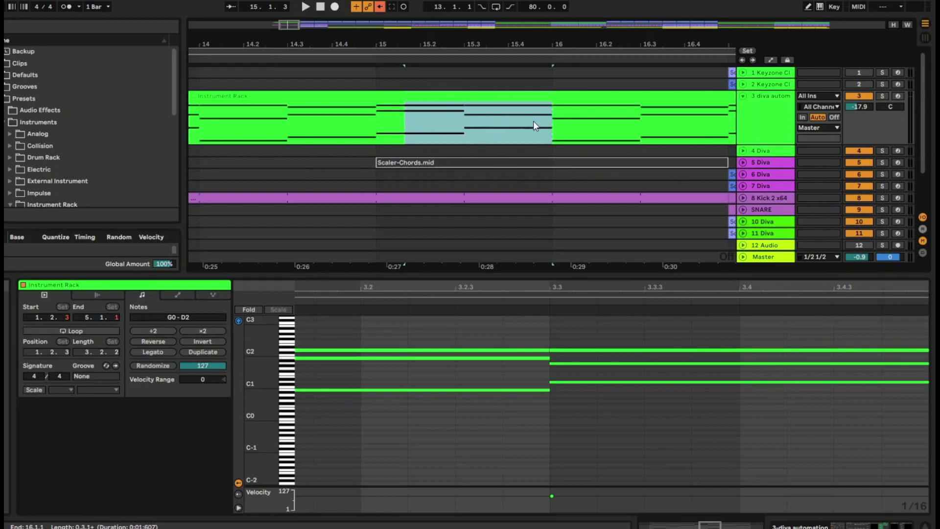
Lock the envelopes, delete the track 3 clip section from 15.1.3 to 16.1.1 and display the Frequency automation
left_click(5, 1)
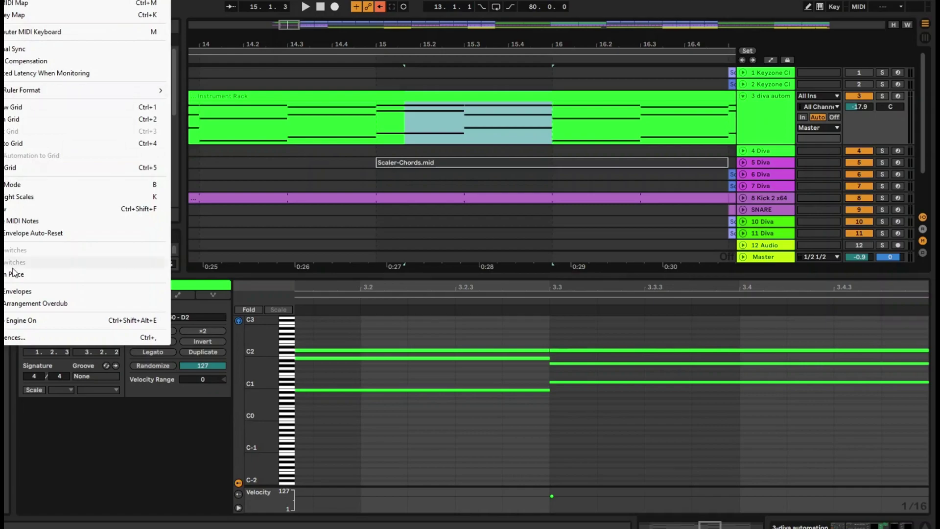
left_click(28, 291)
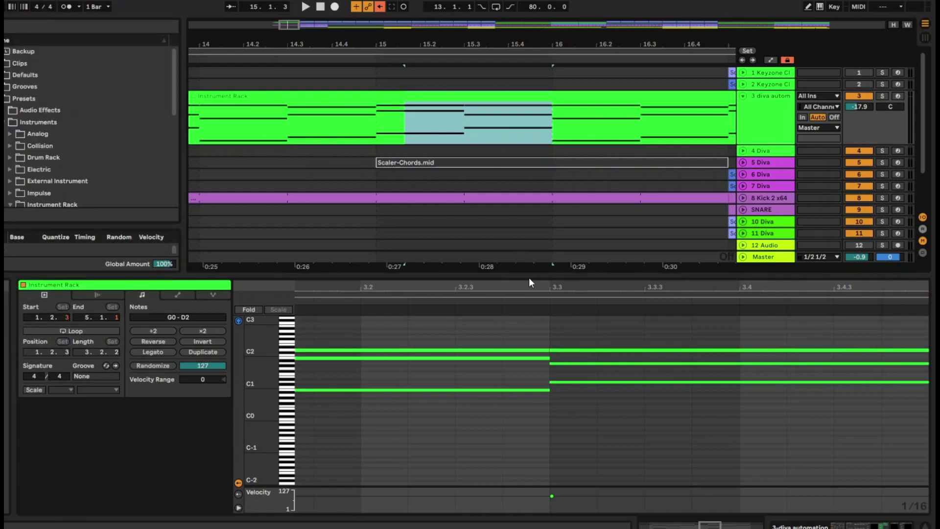
key("Delete")
key("a")
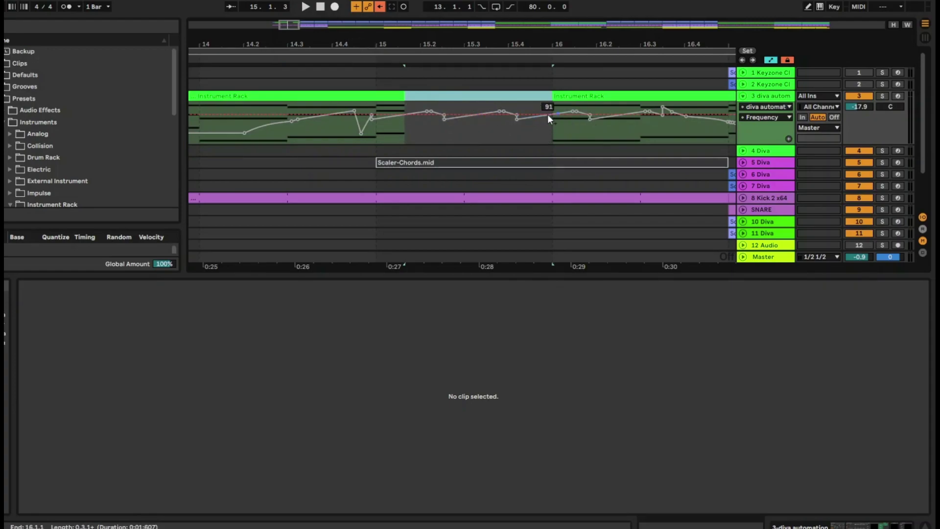
Switch envelope locking off and back on, and leave the arrangement's automation mode
left_click(788, 59)
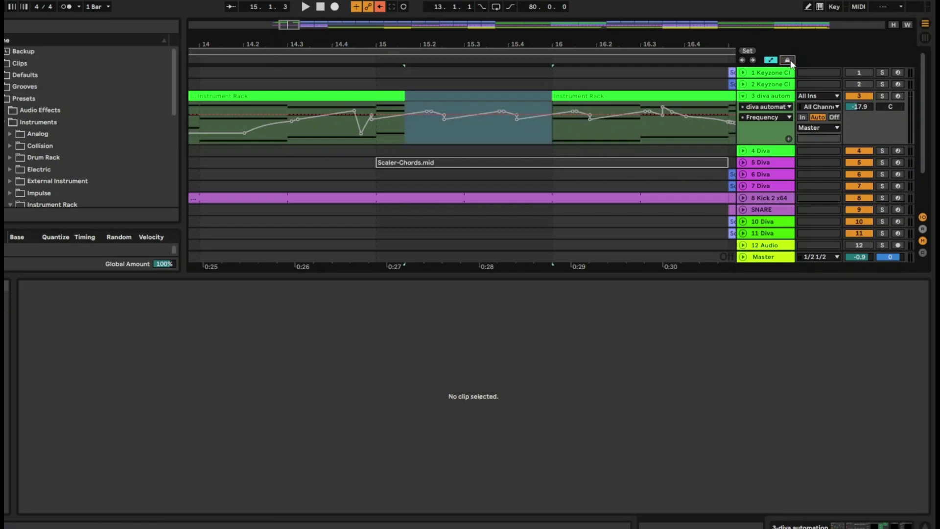
left_click(773, 60)
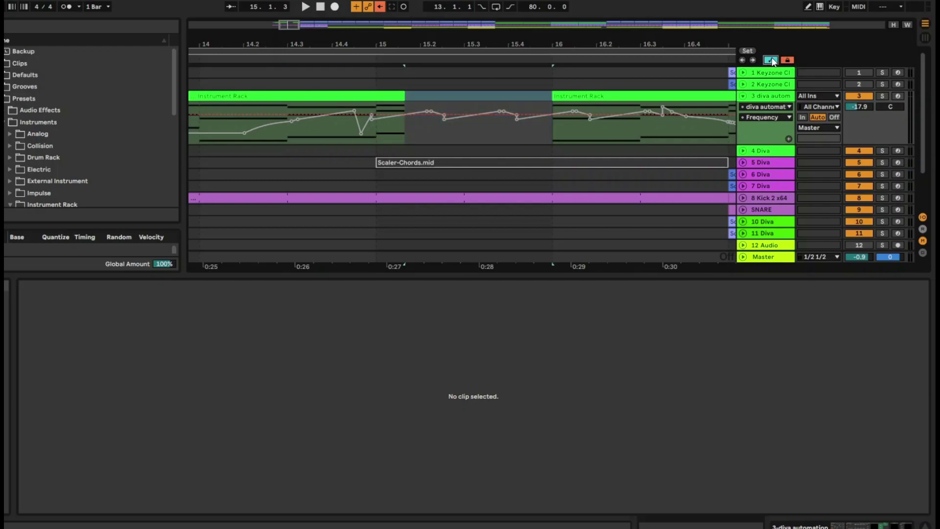
left_click(775, 62)
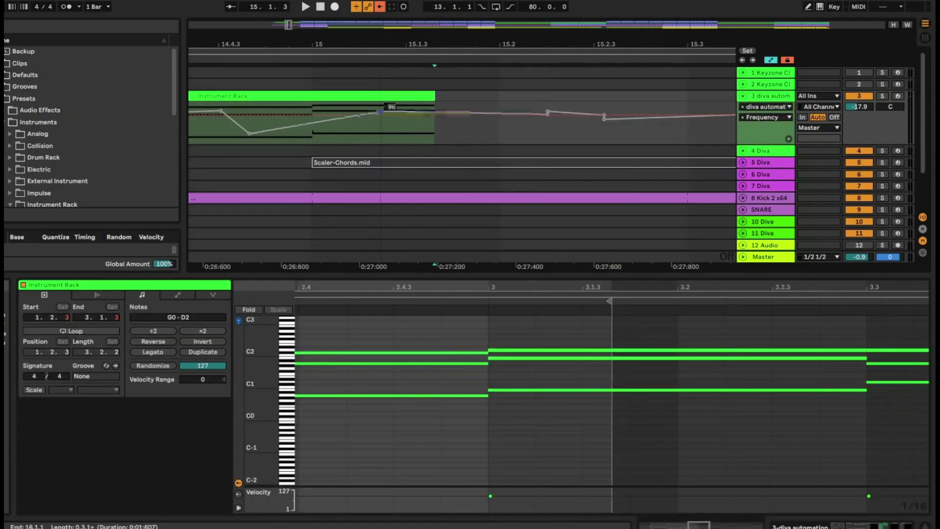
Display track 3's Frequency automation and insert a rising ramp shape over the range from 13.3.2 to about 16.4.4
left_click_drag(372, 129, 383, 111)
left_click(383, 111)
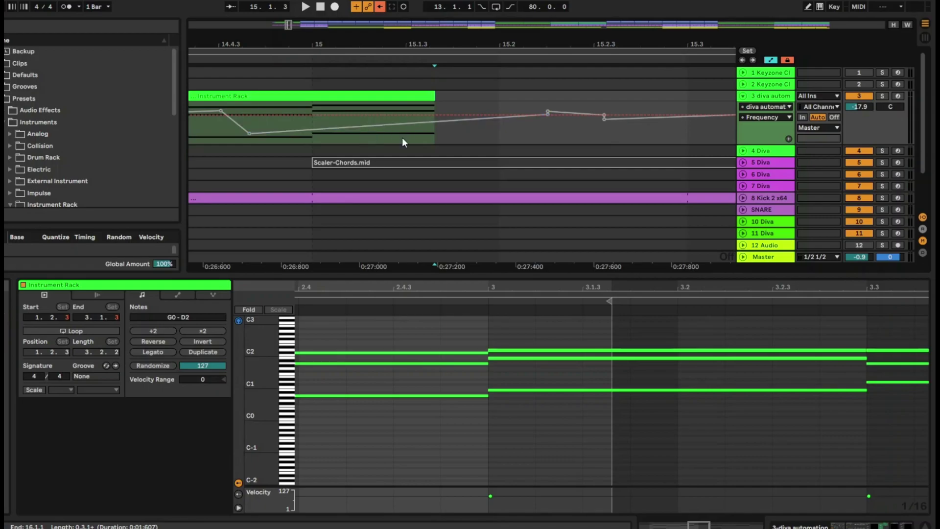
mouse_move(392, 129)
left_mouse_down()
mouse_move(391, 149)
mouse_move(392, 110)
mouse_move(392, 123)
left_mouse_up()
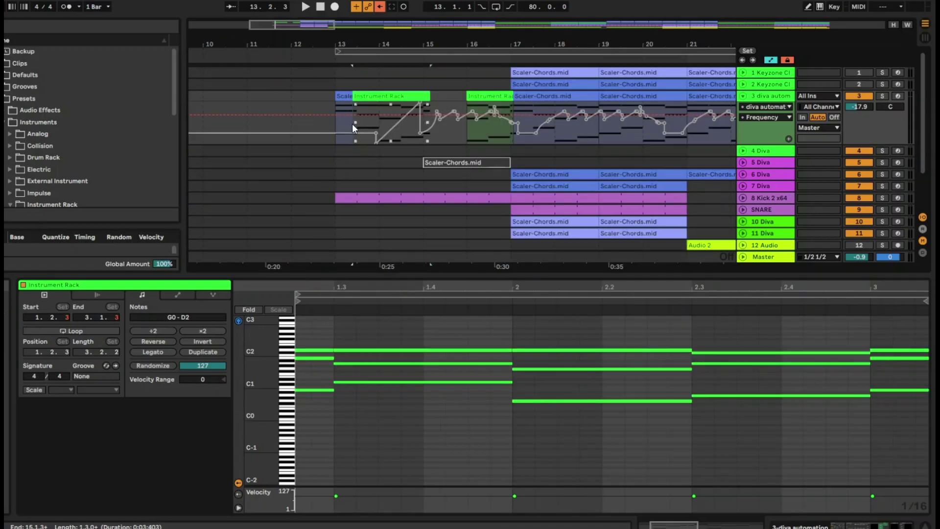
left_click_drag(362, 126, 503, 118)
right_click(450, 132)
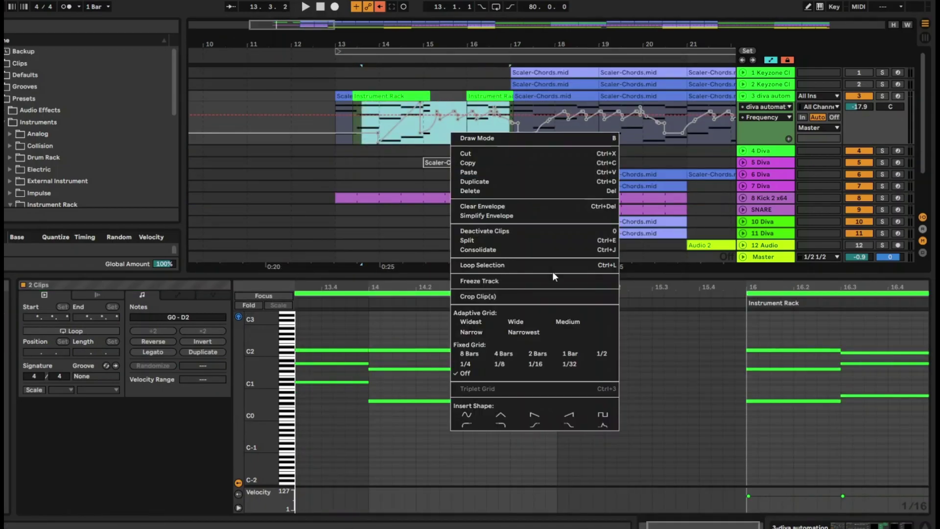
left_click(568, 415)
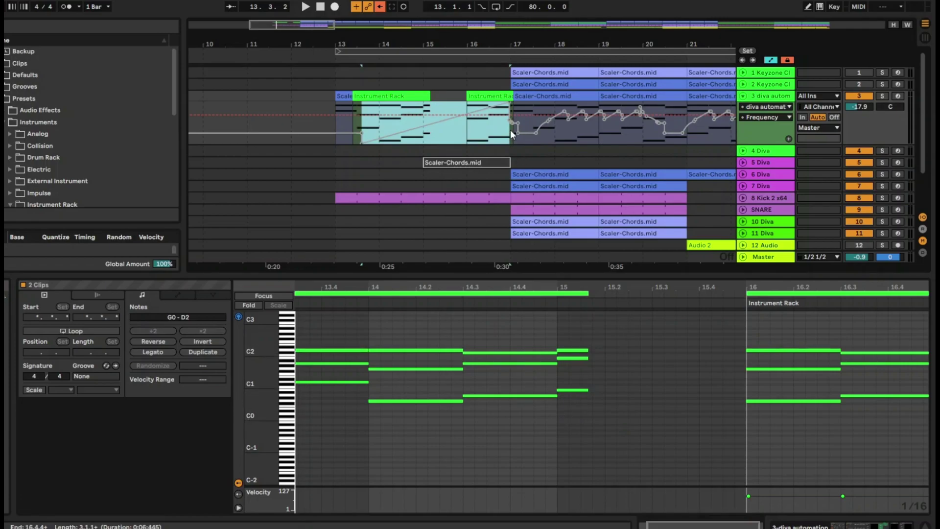
Bend the Frequency ramp into an exponential rise and add a breakpoint on it at about 16.2.1
left_click_drag(461, 41, 499, 69)
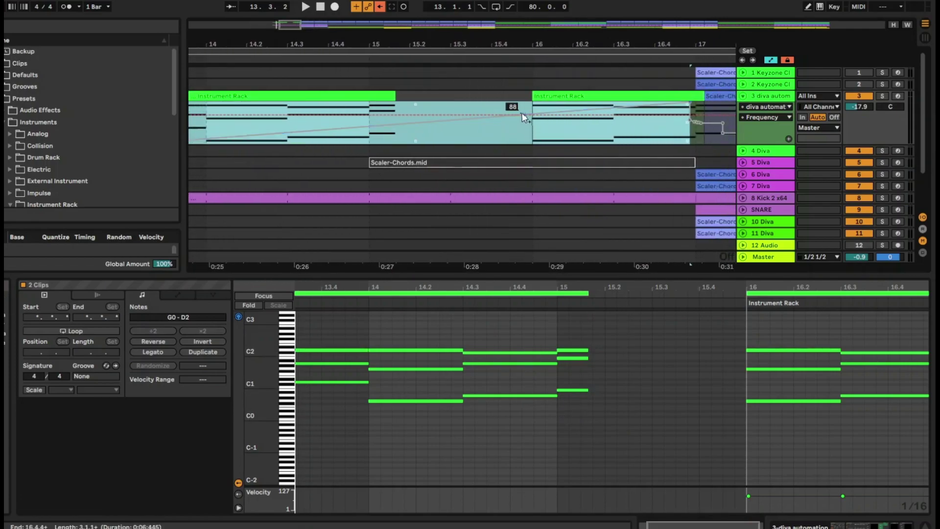
left_click_drag(523, 117, 507, 148)
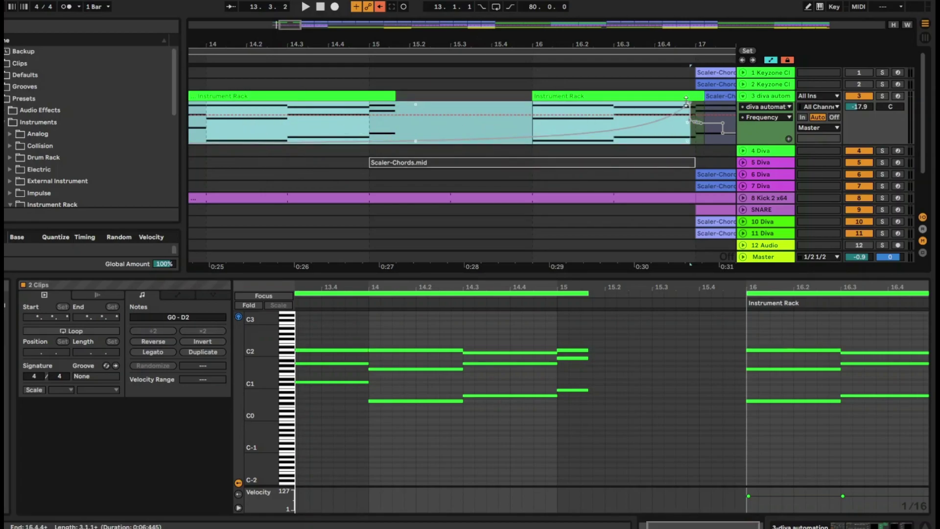
left_click_drag(497, 133, 574, 135)
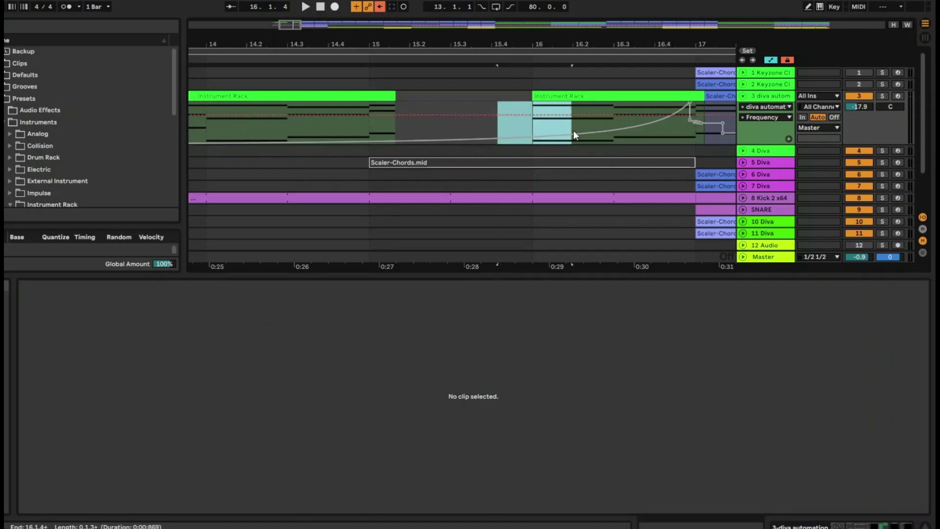
left_click(580, 127)
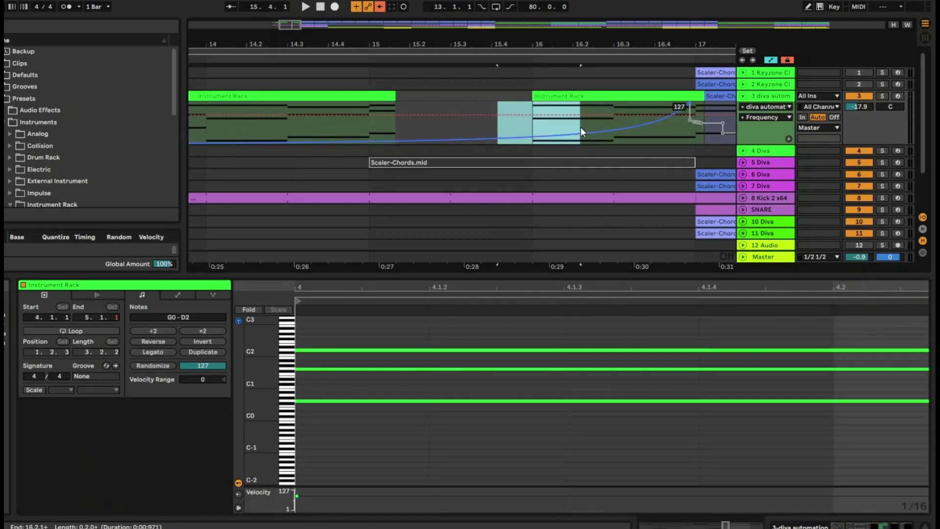
left_click(581, 128)
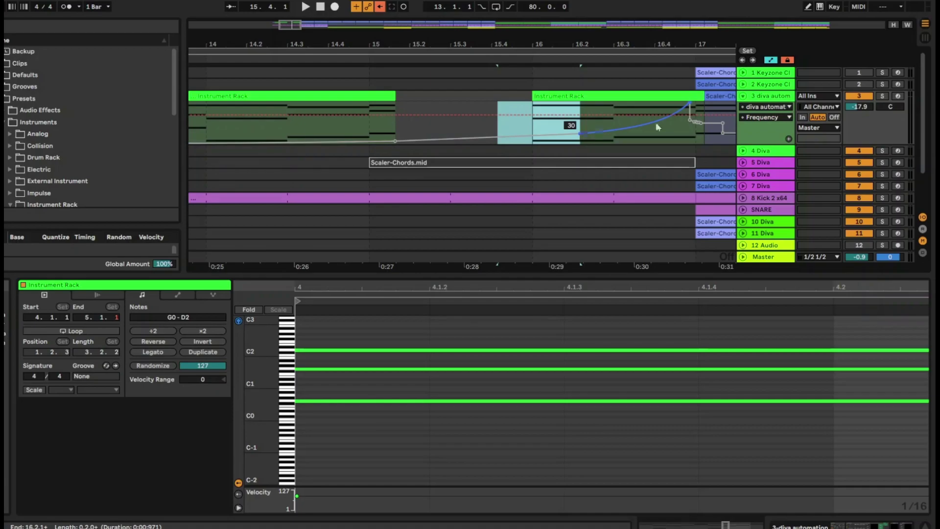
Unlock the envelopes and delete the Frequency breakpoints between 14.4.1 and about 17.1.4
left_click(788, 60)
left_click(514, 131)
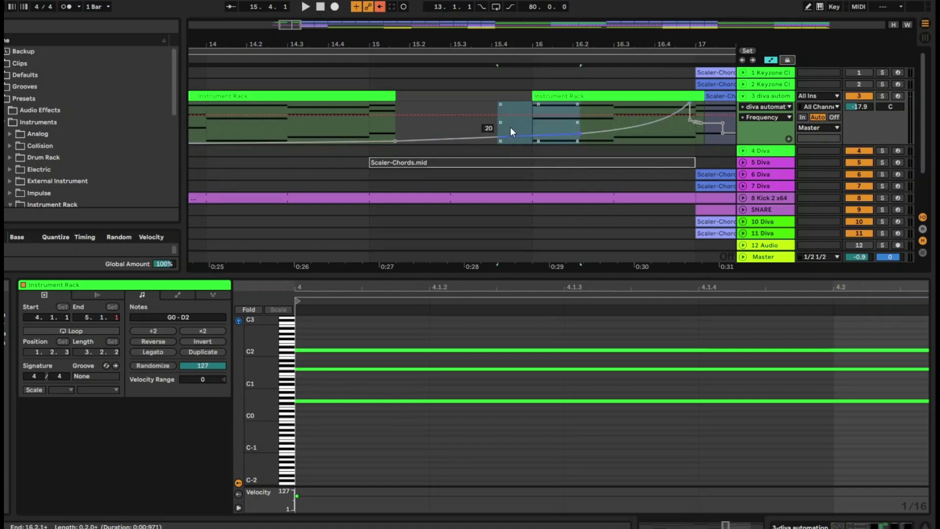
left_click_drag(492, 129, 580, 125)
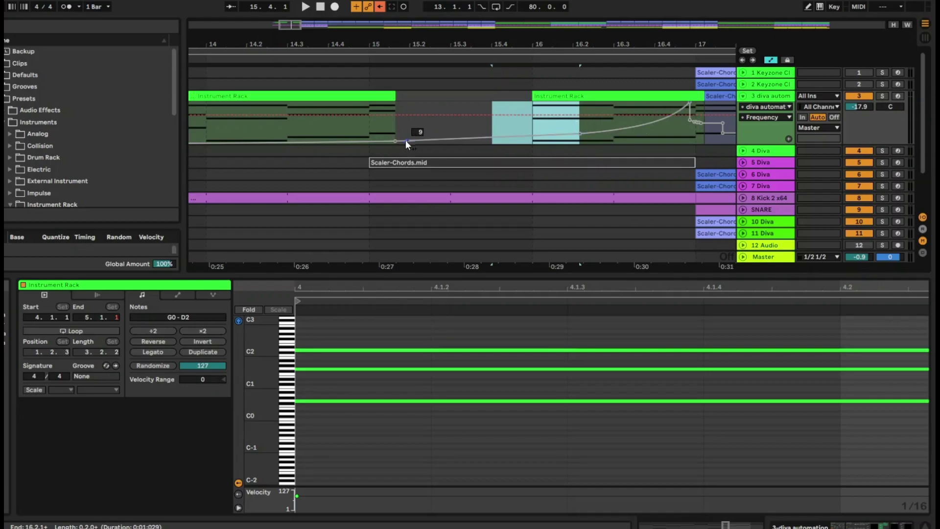
left_click_drag(330, 126, 686, 148)
key("Delete")
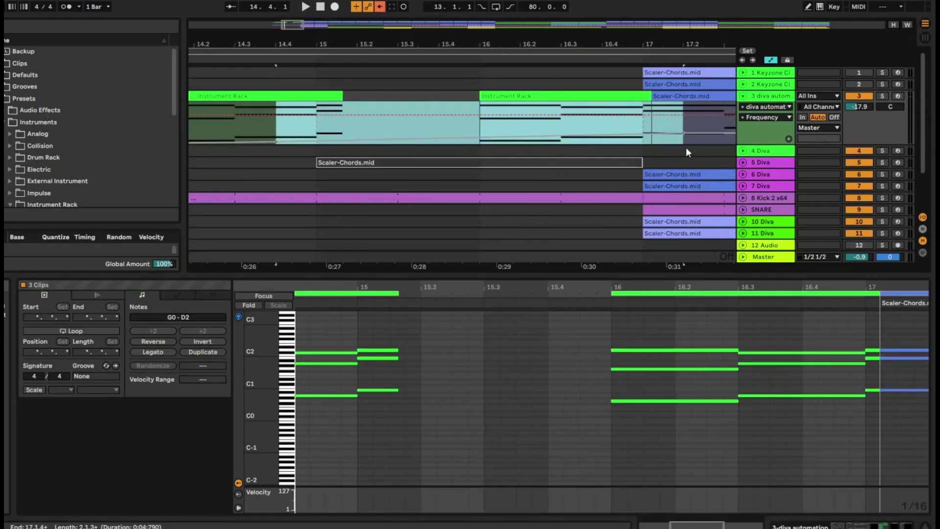
left_click(579, 122)
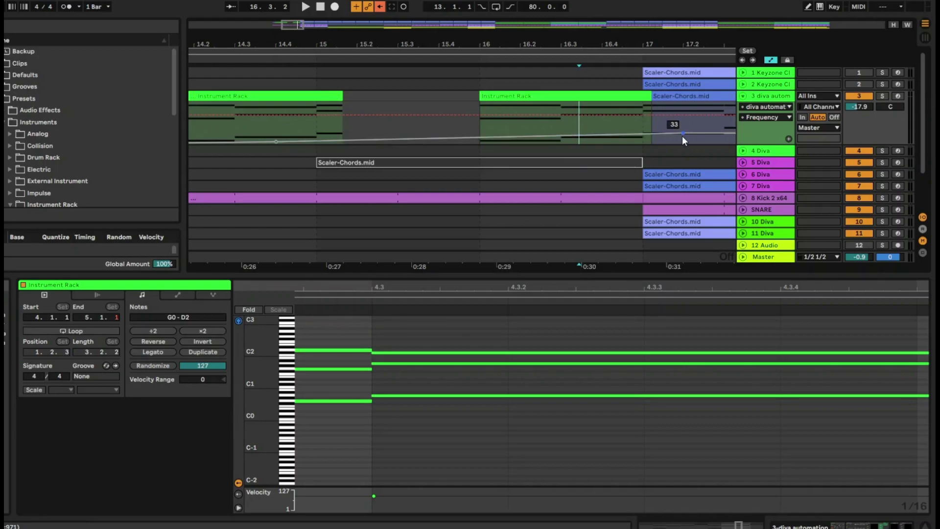
Show track 3's Frequency and Resonance automation in separate lanes and reshape both envelopes between bars 14 and 17
key("ctrl+z")
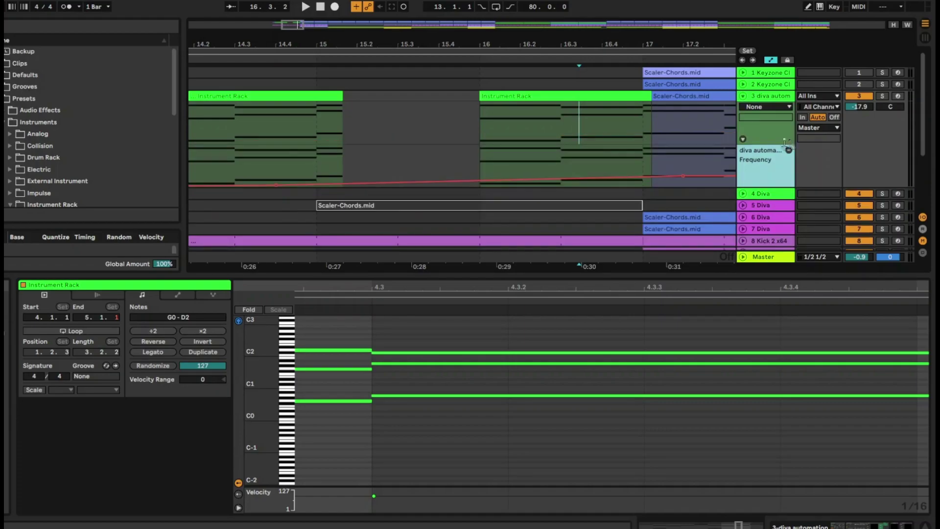
left_click(398, 164)
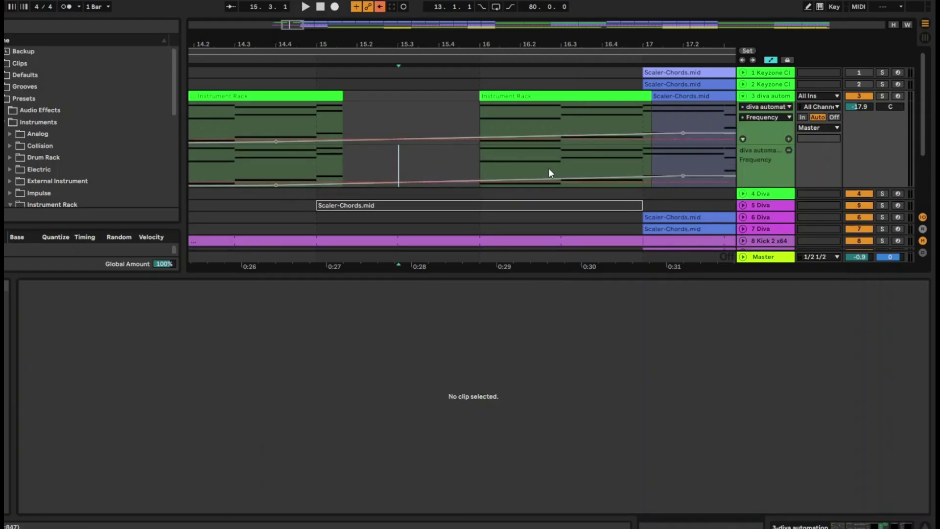
left_click(752, 156)
left_click(775, 196)
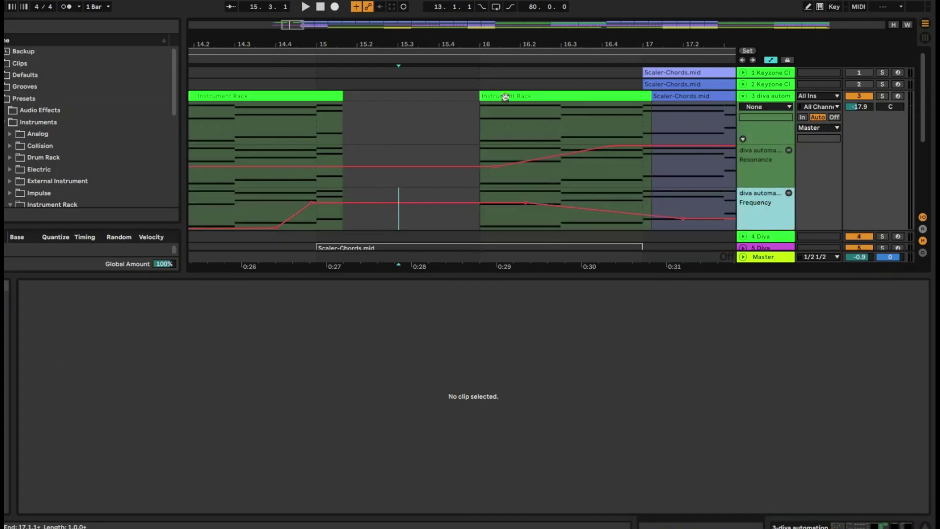
left_click_drag(460, 43, 460, 19)
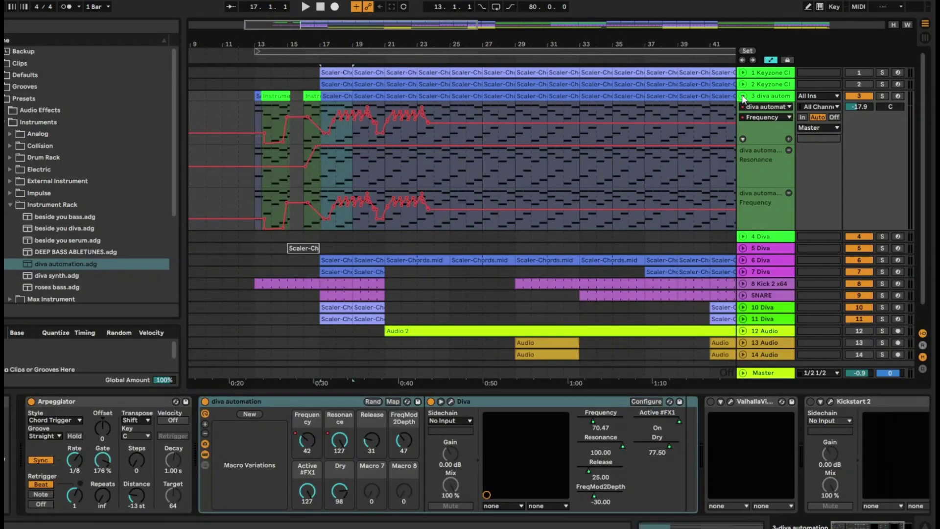
Leave automation mode with track 3 folded, and open its Scaler-Chords clip at bar 17 in the note editor
left_click(743, 96)
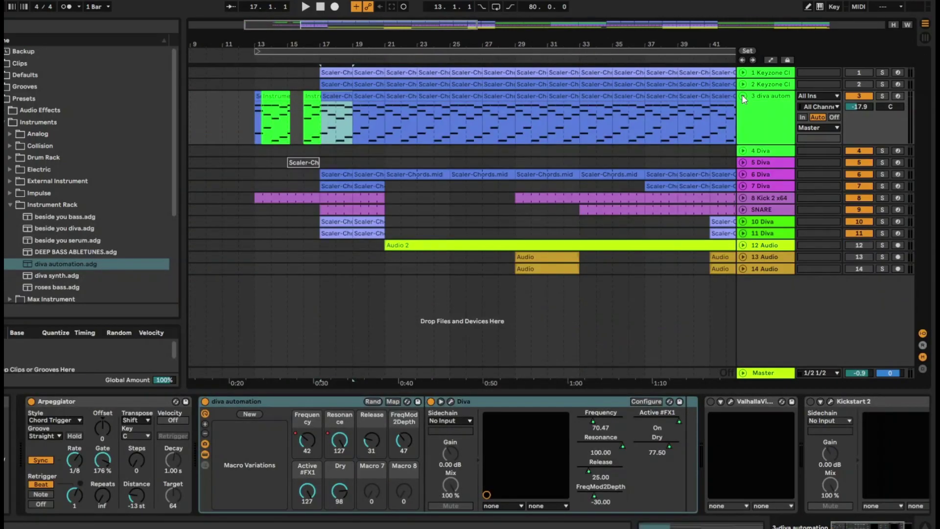
left_click(743, 97)
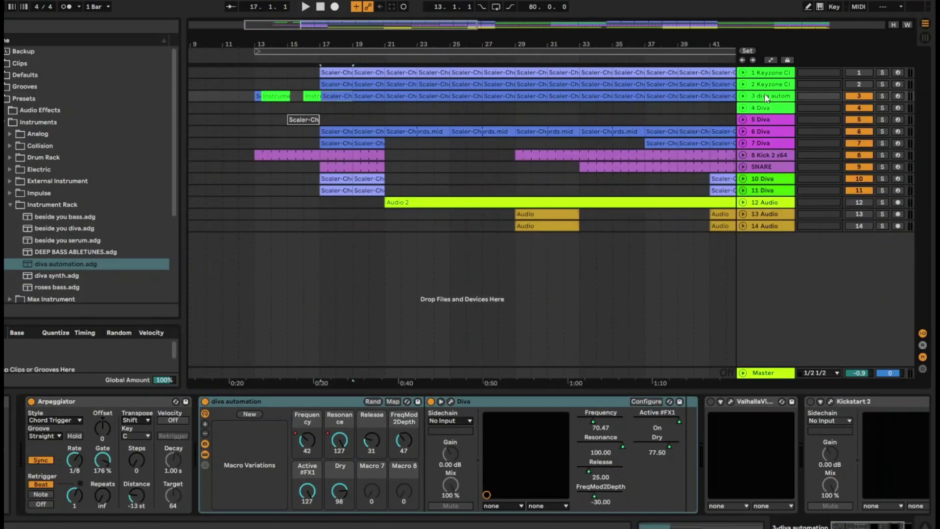
double_click(338, 94)
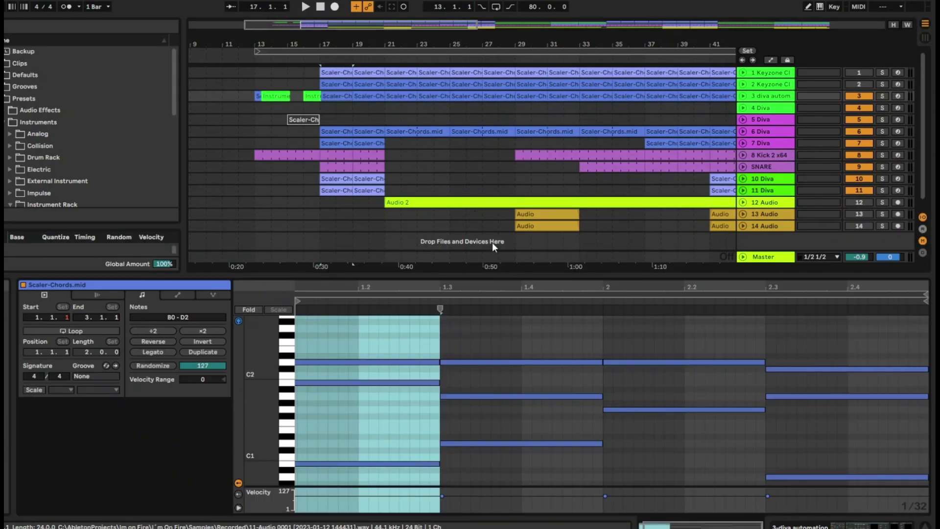
left_click(370, 428)
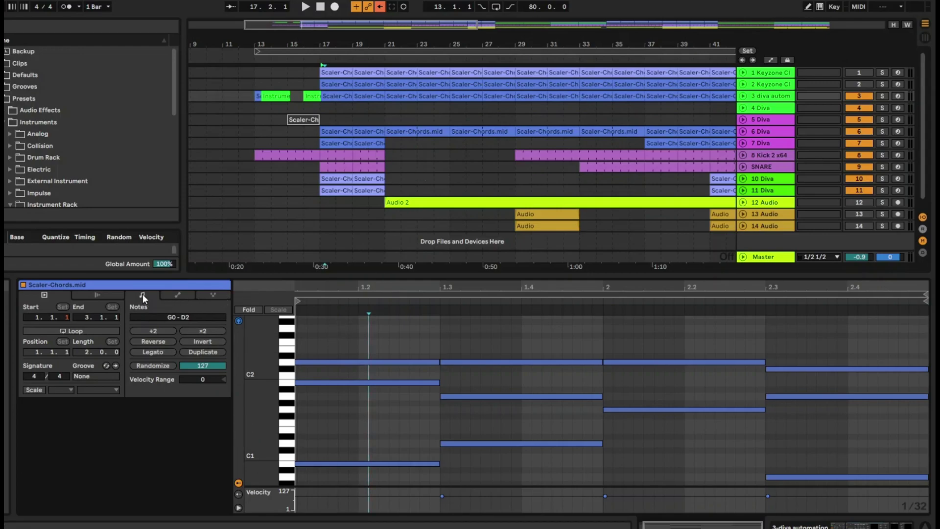
left_click_drag(357, 341, 641, 450)
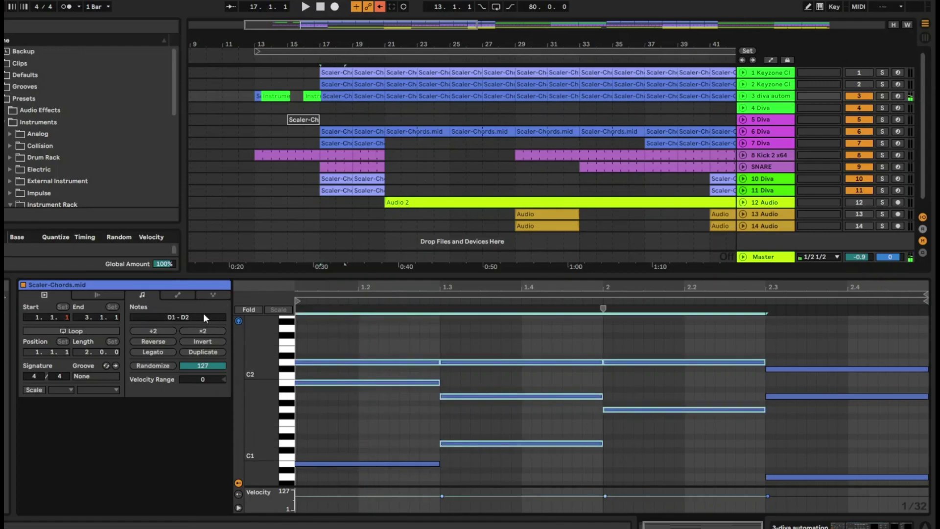
Display the clip's envelopes and choose the MIDI Ctrl Pitch Bend envelope
left_click(183, 292)
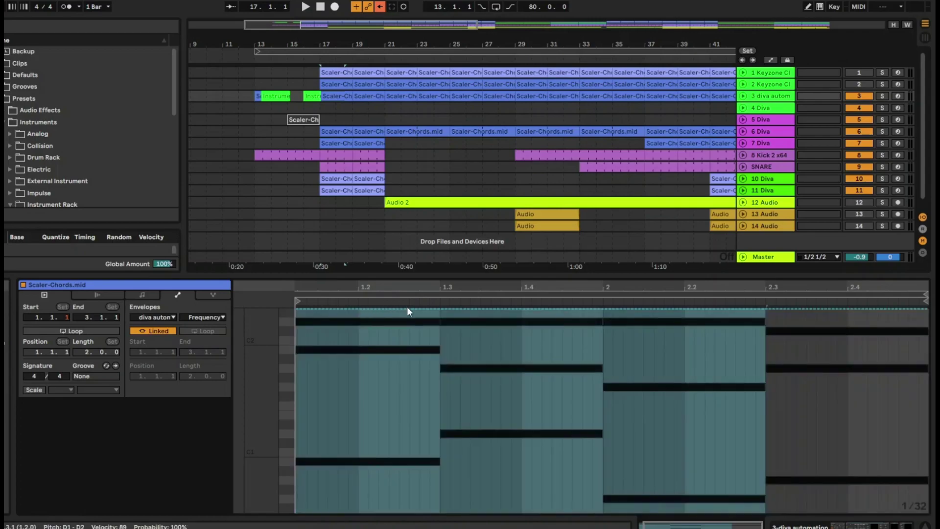
left_click(155, 317)
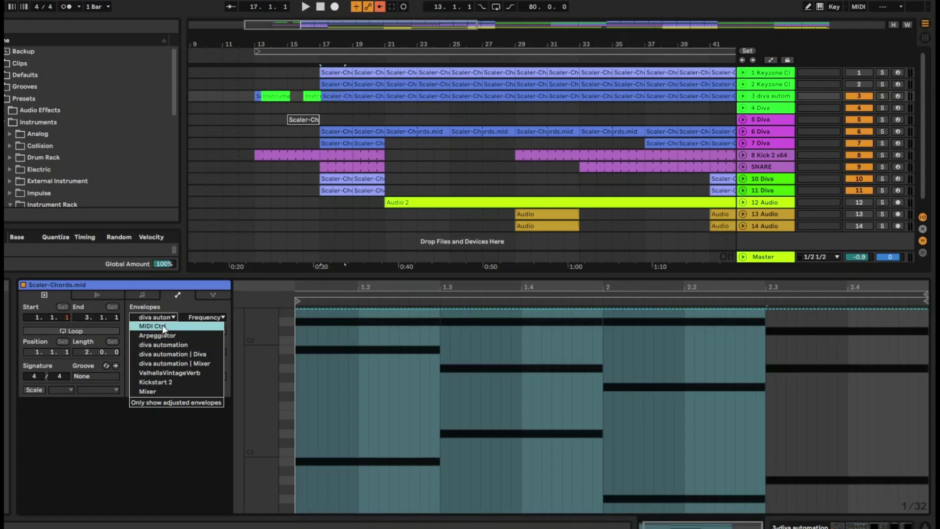
left_click(163, 325)
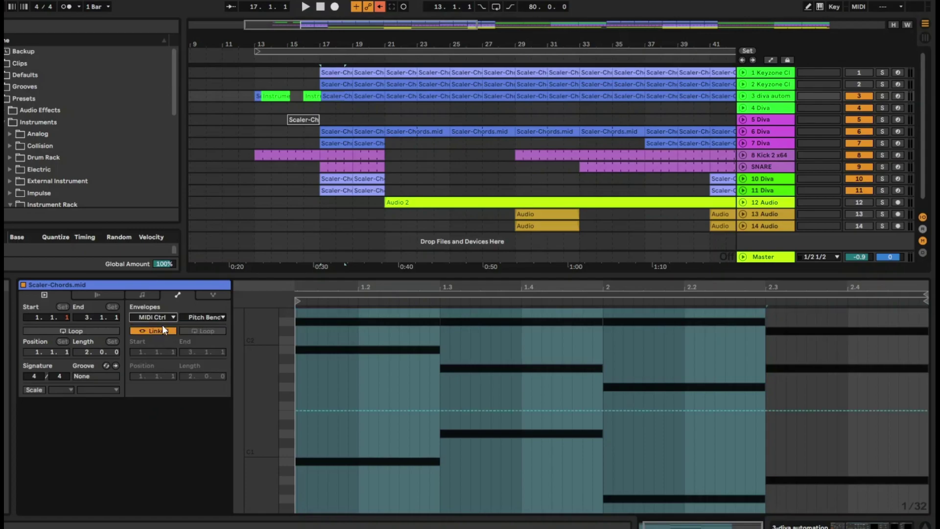
left_click(206, 316)
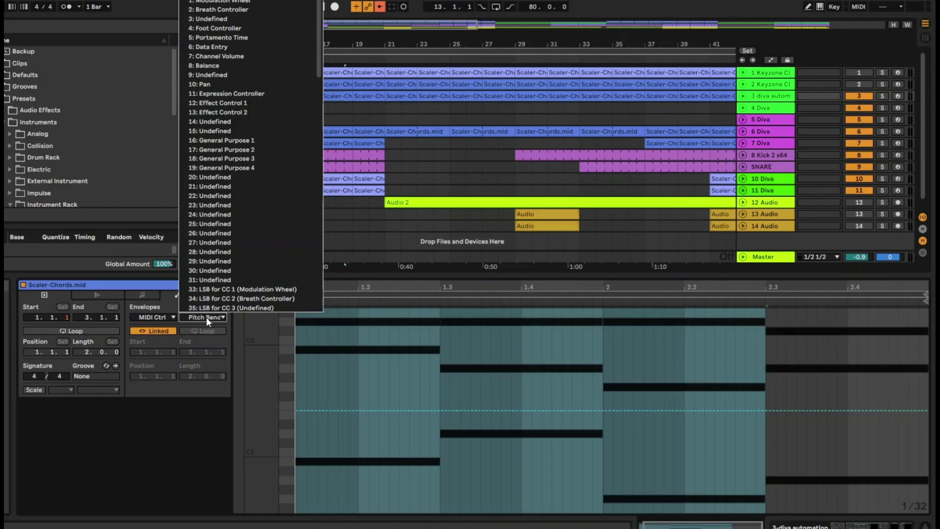
left_click(207, 316)
Draw a Pitch Bend rise from about 1.2.3 to 2.2.3 and play the clip with track 3 soloed
left_click(398, 411)
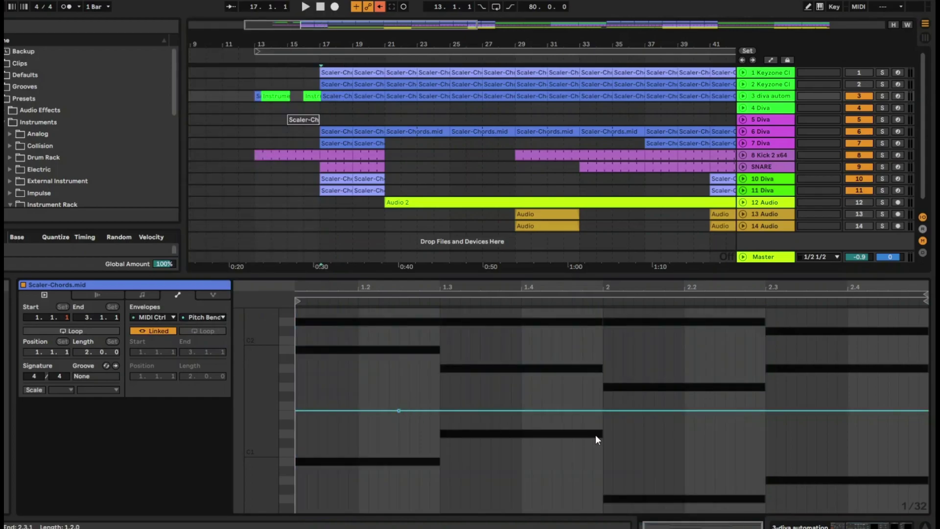
left_click_drag(645, 410, 727, 332)
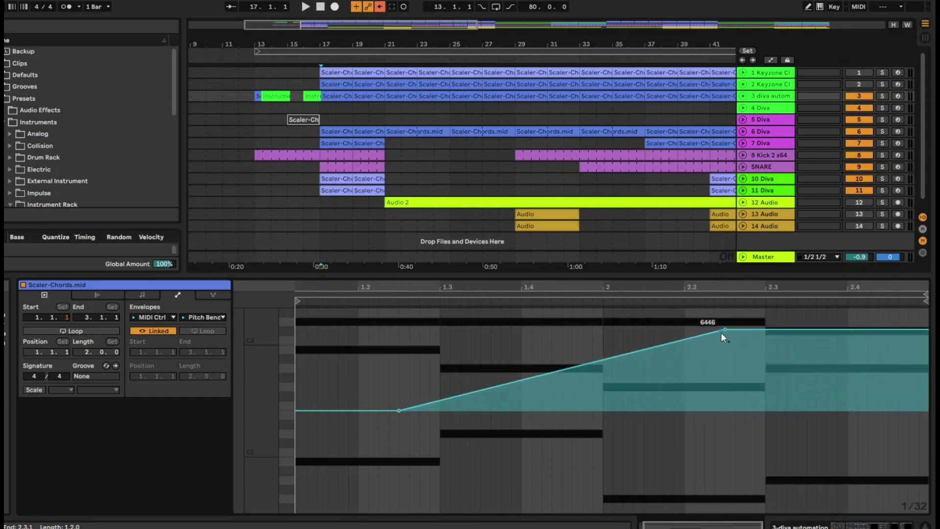
left_click(881, 95)
key("space")
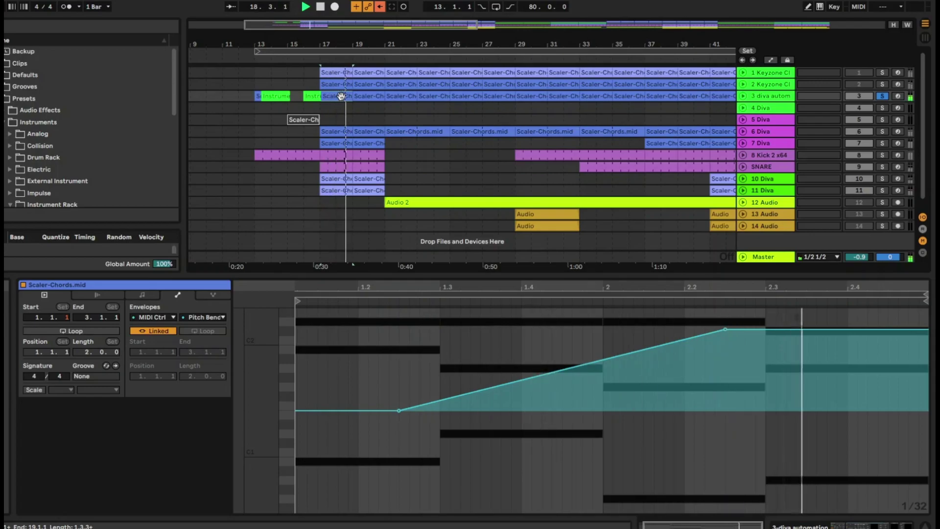
Choose the 5: Portamento Time envelope and draw a ramp from zero at about 1.3.4 up to 61 at 2.2
left_click(198, 317)
left_click(199, 317)
left_click(198, 317)
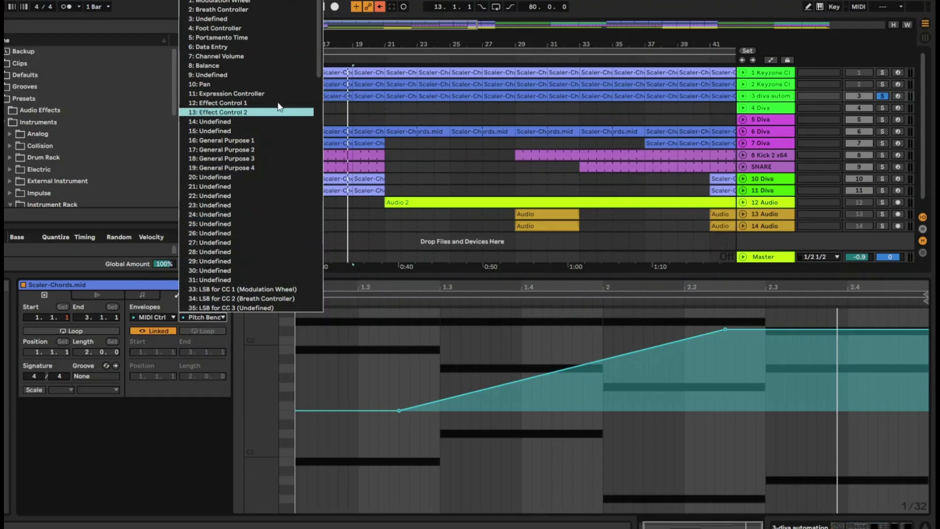
left_click(219, 38)
left_click(506, 513)
left_click(613, 483)
left_click_drag(613, 483, 684, 415)
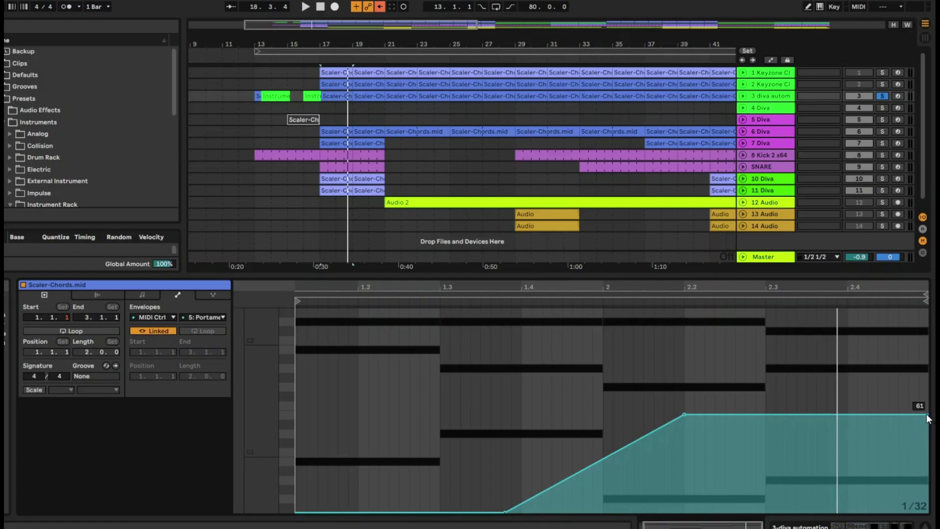
Unlink the Portamento Time envelope from the bar 17 clip and compare it with the clip at bar 19
left_click(151, 329)
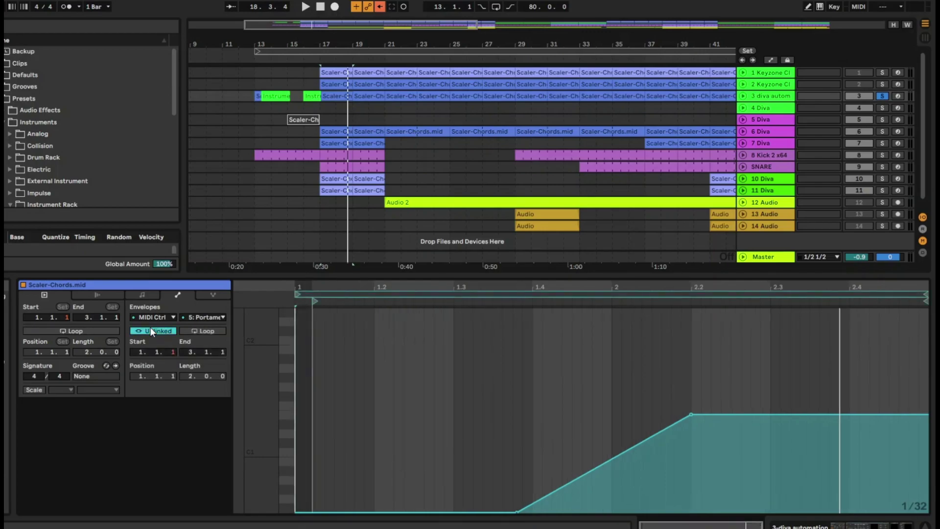
left_click(366, 97)
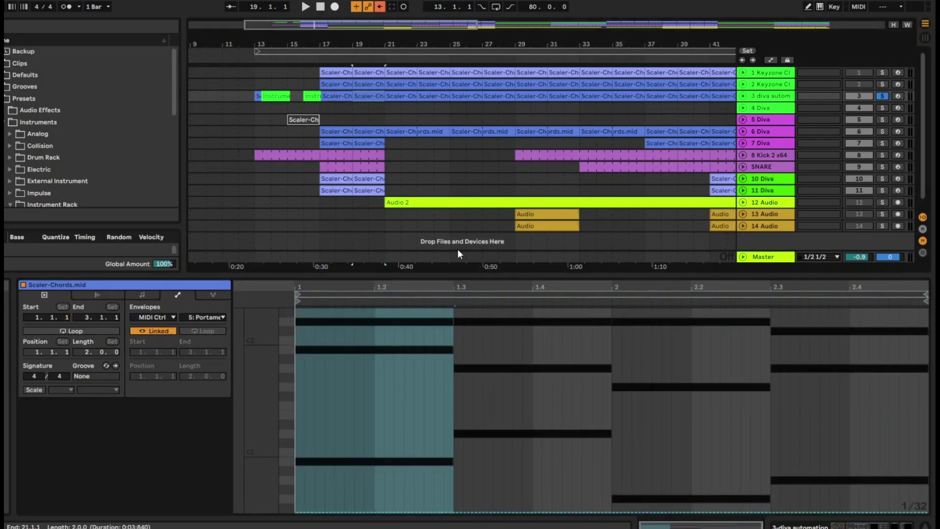
left_click(343, 95)
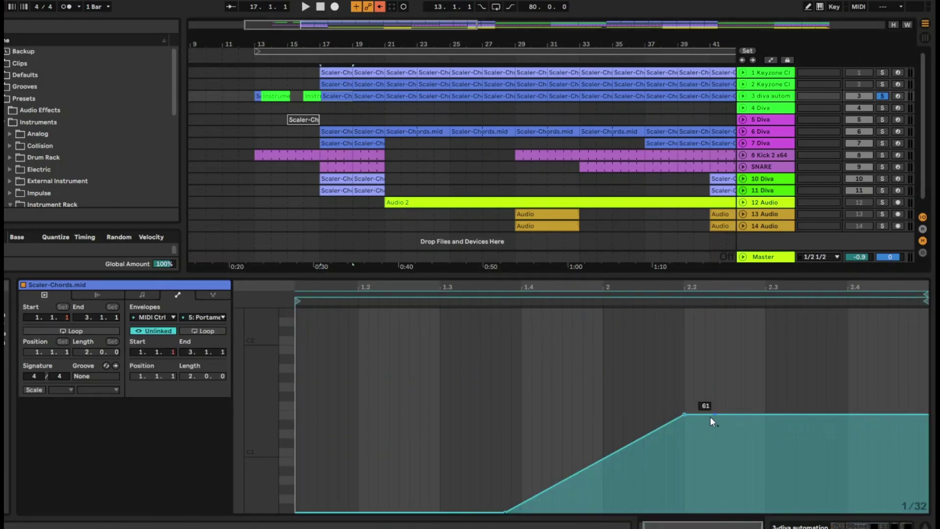
Insert a rising ramp up to 127 in the Portamento Time envelope from about 1.3 to 2.3.3 and bend it into a late, steep curve
right_click(685, 416)
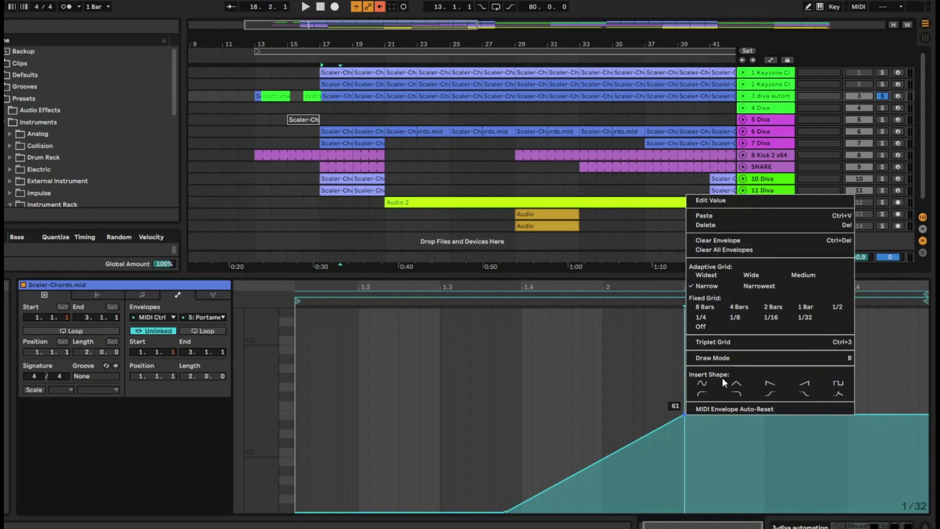
left_click(455, 398)
left_click_drag(451, 397, 778, 398)
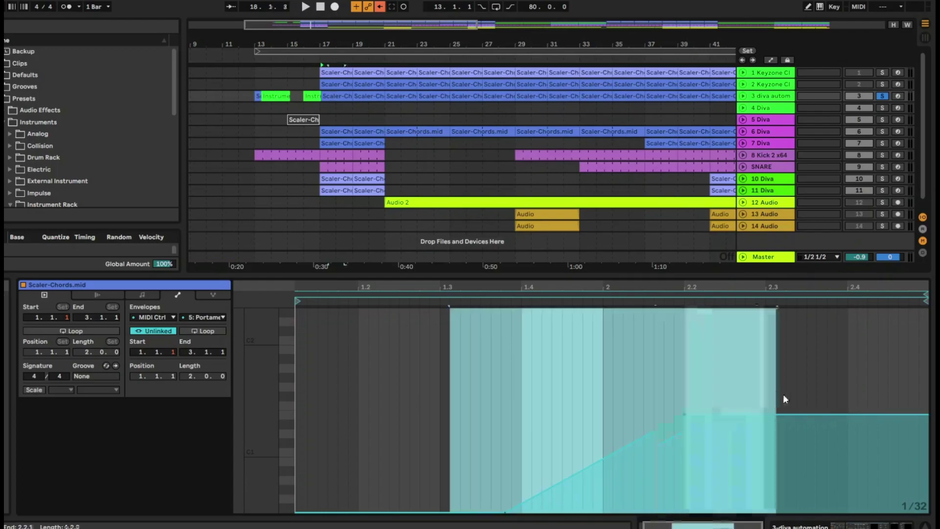
right_click(583, 394)
left_click(677, 372)
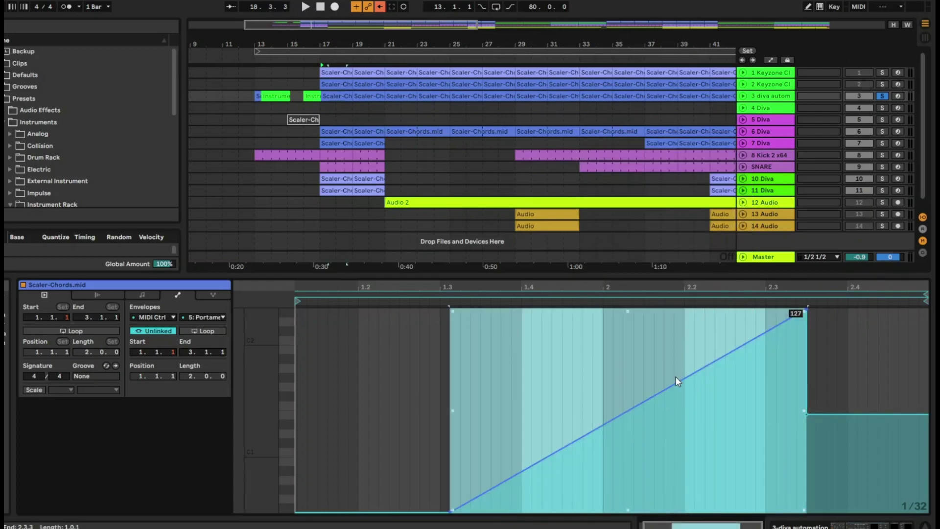
left_click_drag(743, 351, 798, 377)
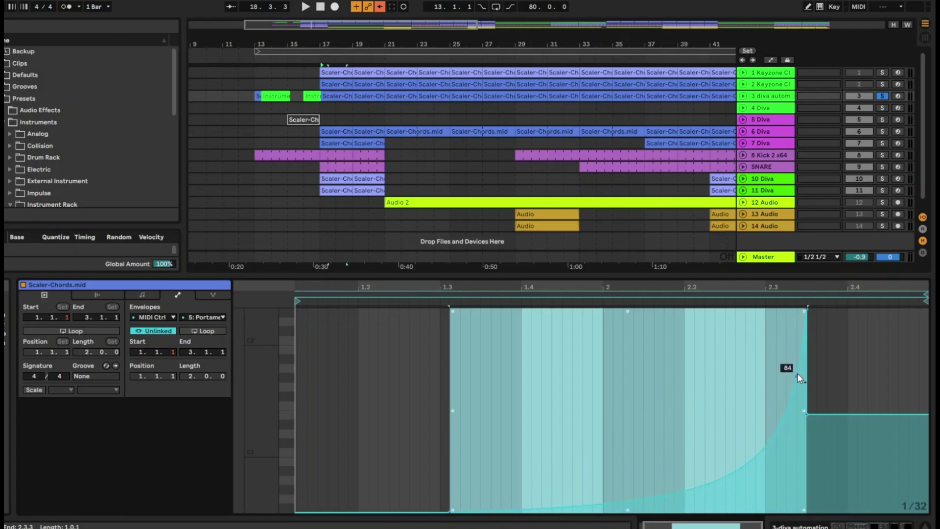
Check the clip's envelope devices, then unfold track 3 and display its ValhallaVintageVerb Device On automation
left_click(149, 316)
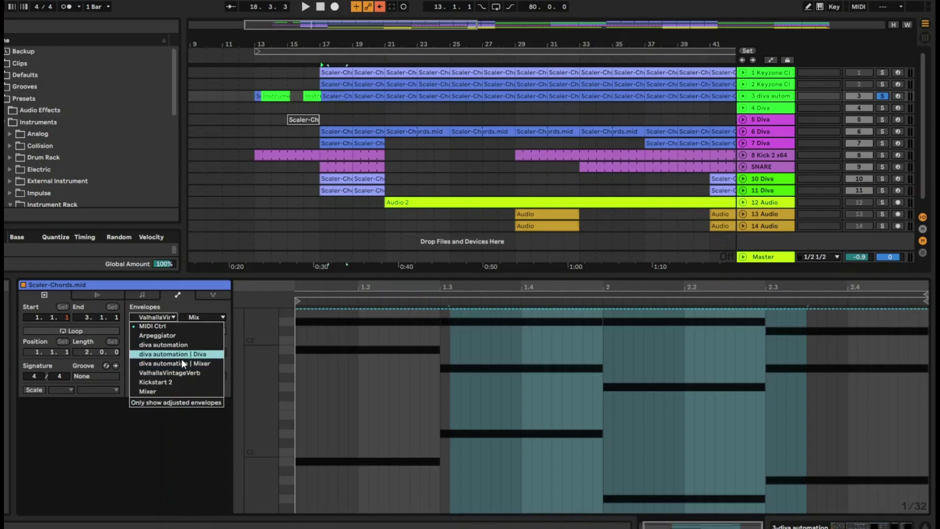
left_click(774, 97)
left_click(743, 96)
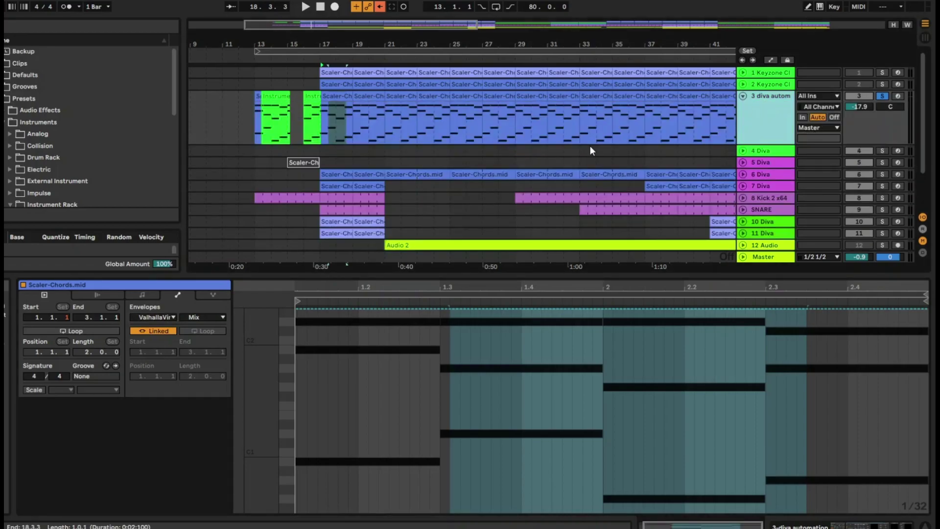
key("a")
left_click(756, 105)
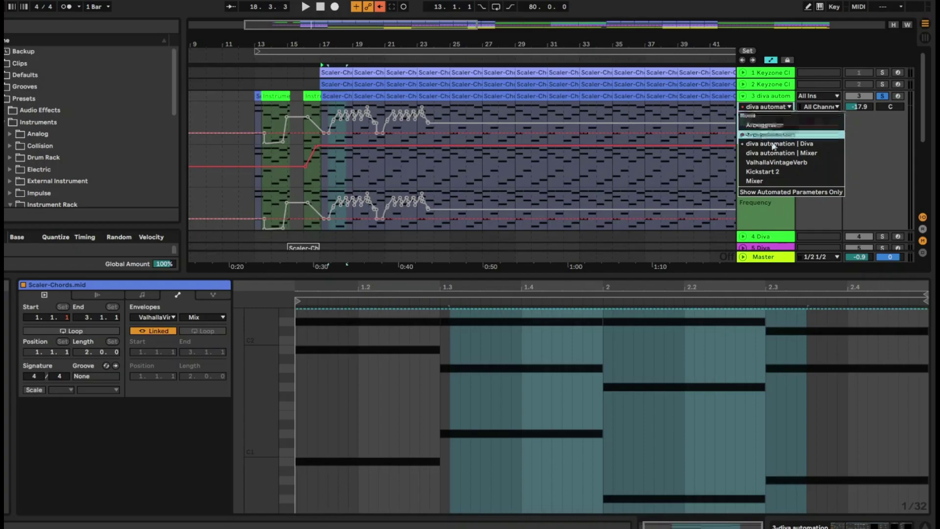
left_click(777, 162)
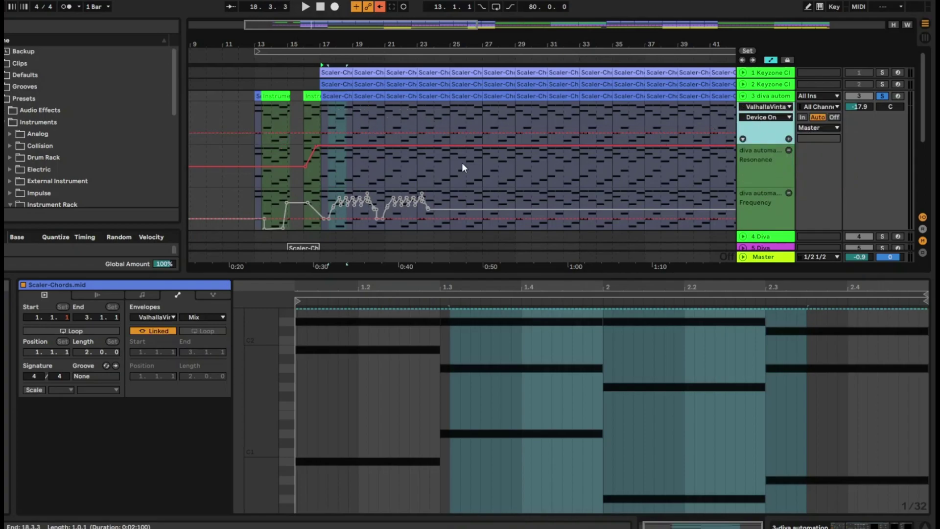
Switch ValhallaVintageVerb on from about bar 24 in the Device On envelope and show that envelope in its own automation lane
left_click(381, 131)
left_click_drag(407, 133, 440, 112)
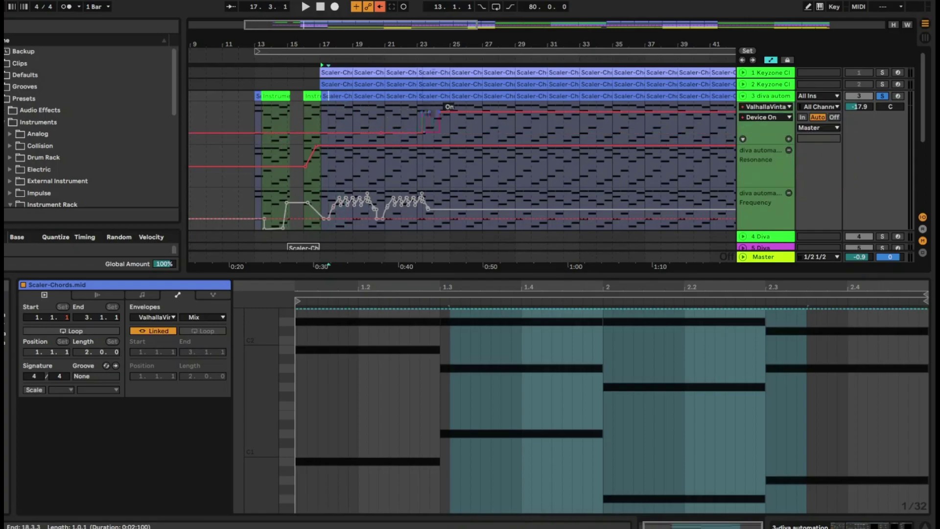
left_click(789, 139)
left_click(789, 139)
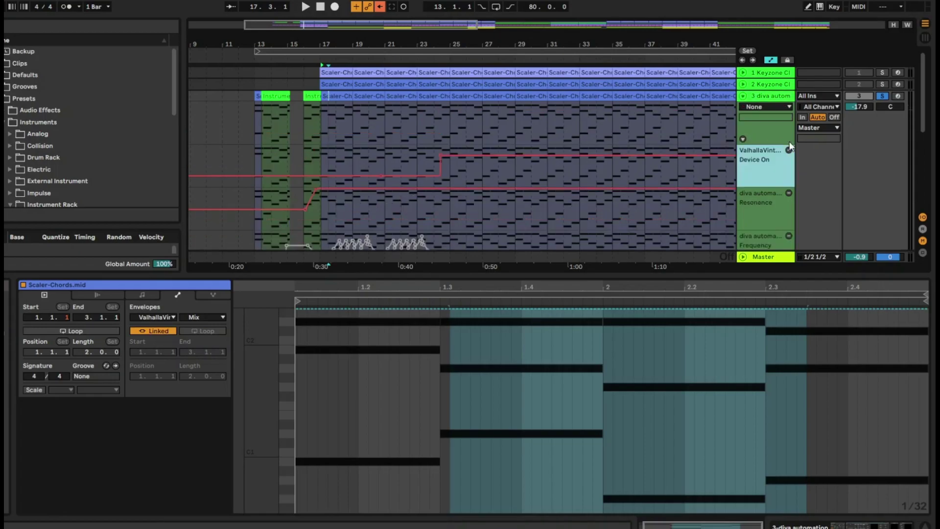
Clear the ValhallaVintageVerb Device On envelope and add a lane for each automated envelope on track 3
scroll(779, 147, "down", 1)
right_click(767, 141)
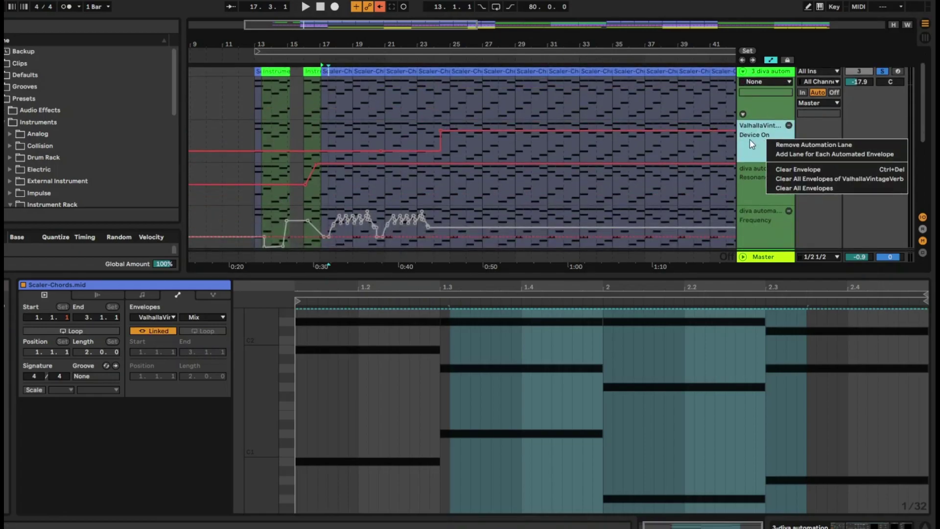
left_click(750, 139)
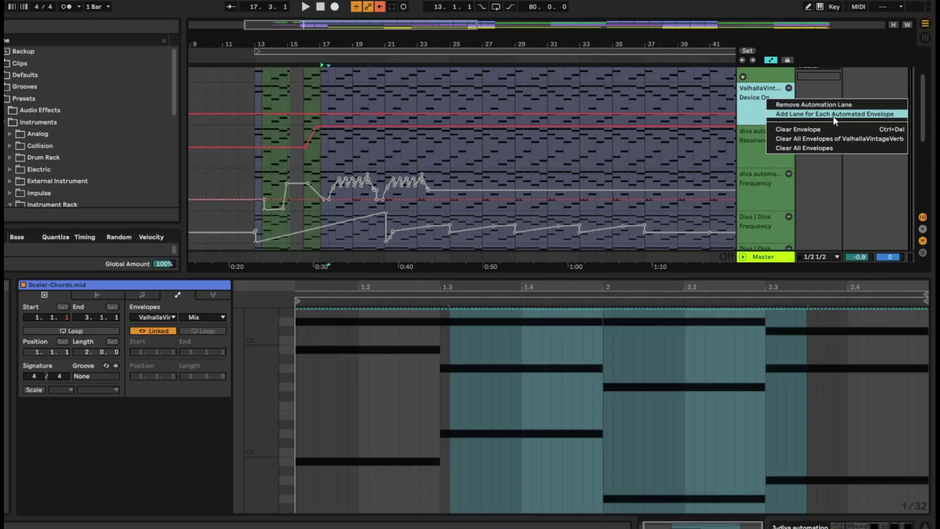
left_click(833, 117)
scroll(748, 108, "up", 3)
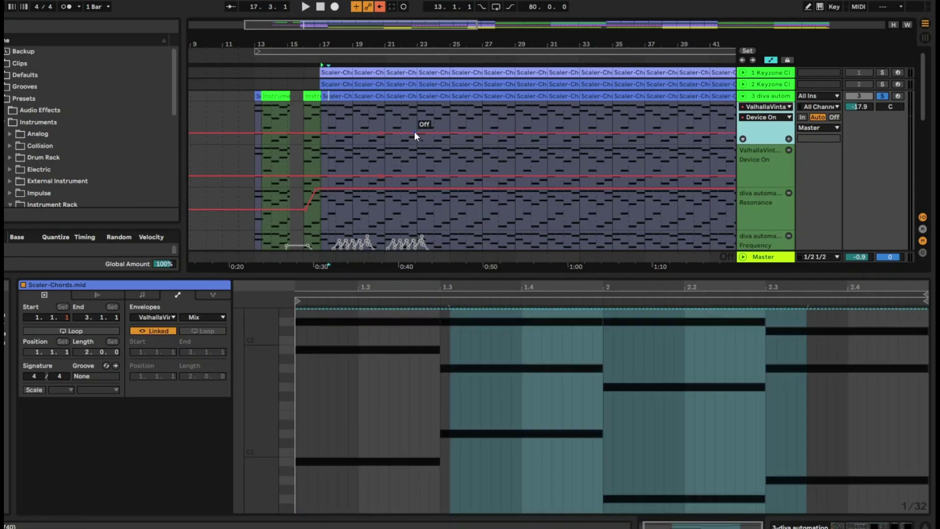
Draw a Device On section in the ValhallaVintageVerb envelope from about bar 23 to bar 25
left_click(417, 133)
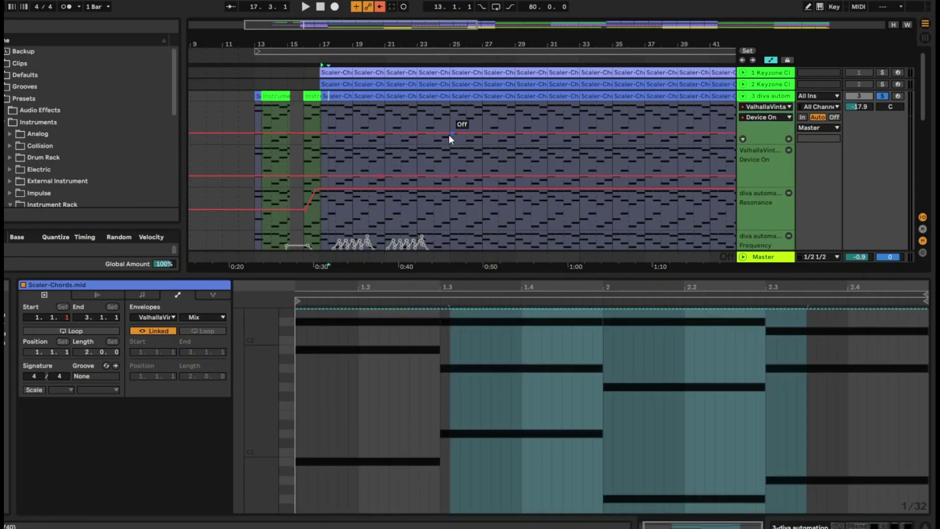
mouse_move(409, 133)
left_mouse_down()
mouse_move(401, 133)
mouse_move(412, 133)
left_mouse_up()
mouse_move(439, 133)
left_mouse_down()
mouse_move(443, 112)
mouse_move(418, 113)
left_mouse_up()
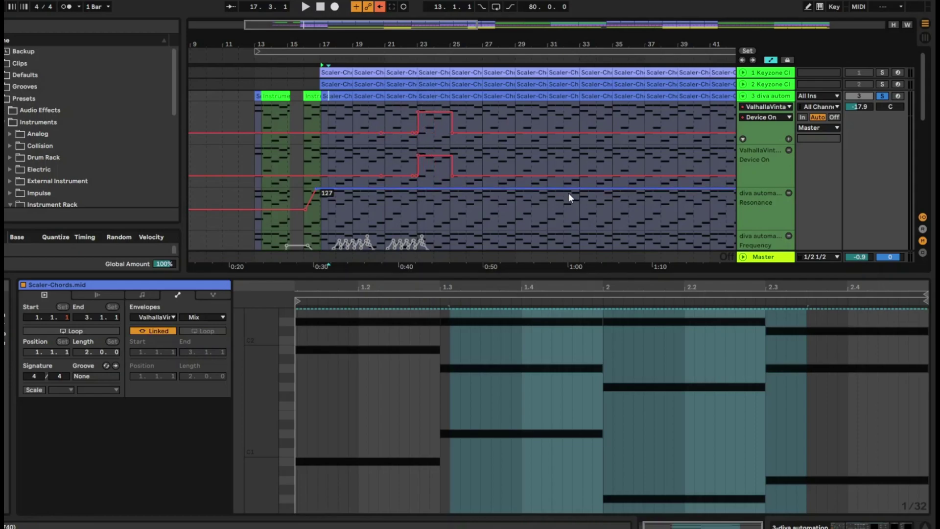
Show track 3's Mixer envelope for the A-ValhallaVintageVerb send and raise it to -42 dB
left_click(743, 96)
left_click(744, 98)
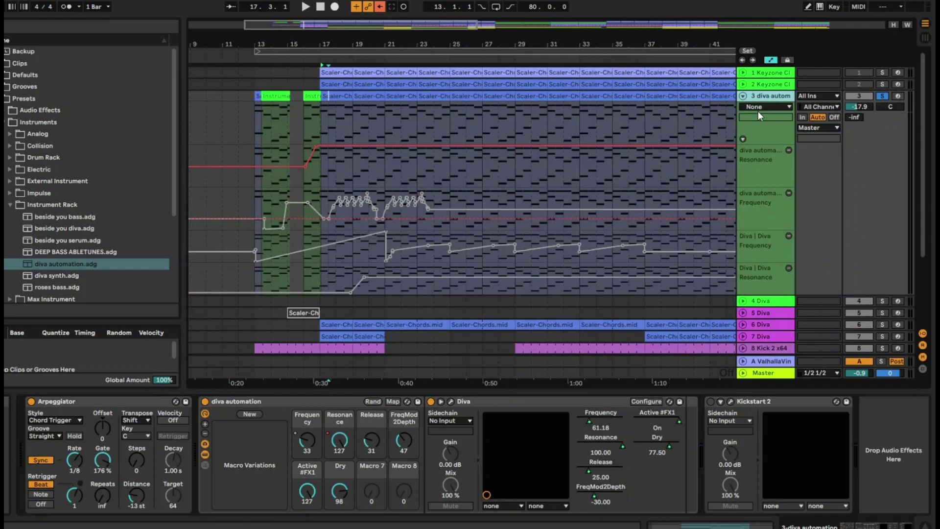
left_click(755, 107)
left_click(777, 171)
left_click(766, 118)
left_click(779, 164)
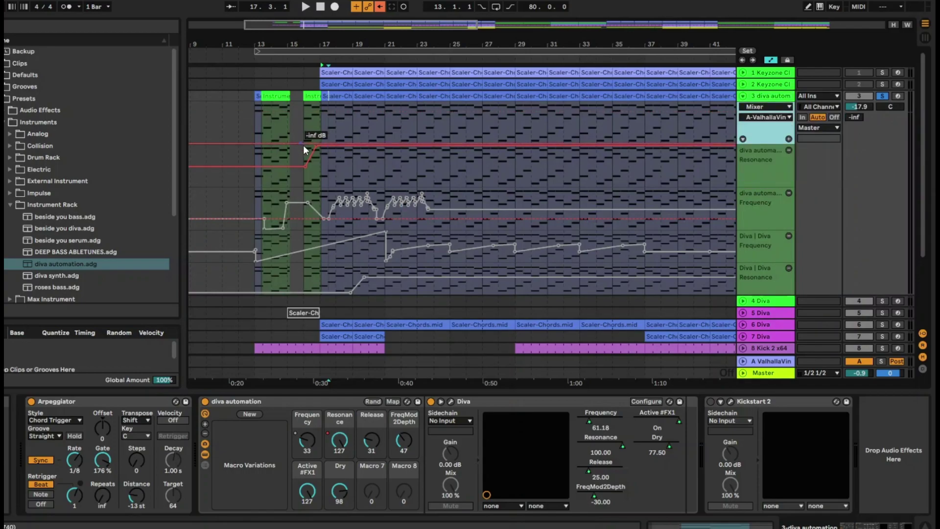
left_click_drag(303, 143, 331, 138)
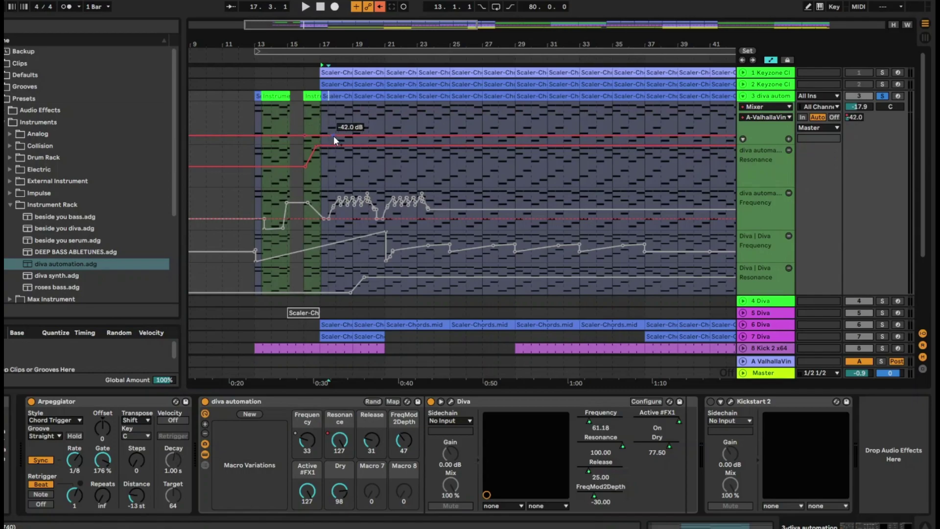
Unfold return track A and draw a track 3 send peak at about bar 28, dipping near bar 32 and recovering by bar 33
left_click(743, 362)
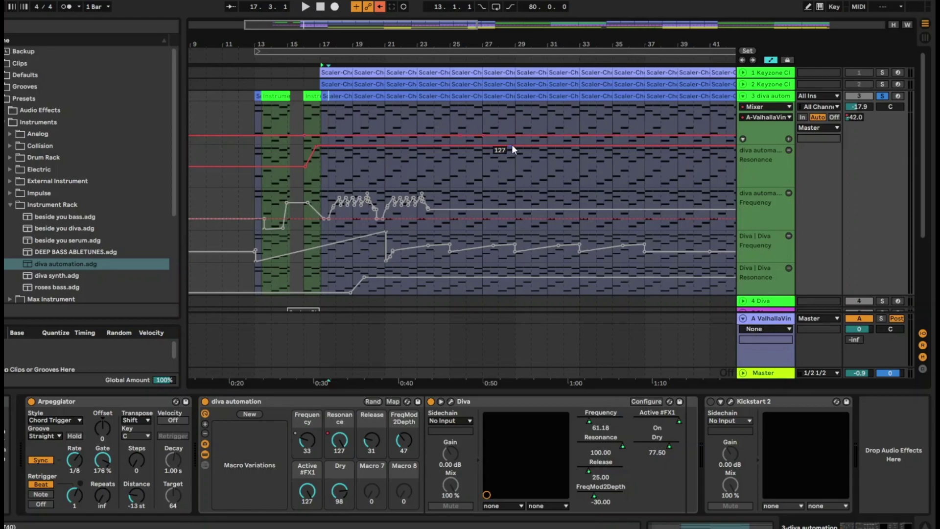
left_click_drag(487, 135, 406, 106)
mouse_move(474, 136)
left_mouse_down()
mouse_move(472, 144)
mouse_move(492, 134)
left_mouse_up()
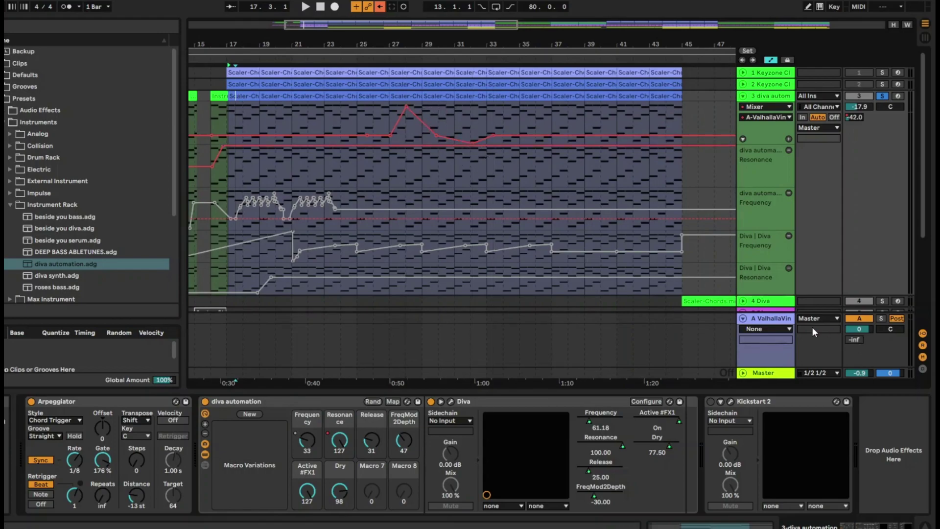
left_click(787, 325)
left_click(394, 55)
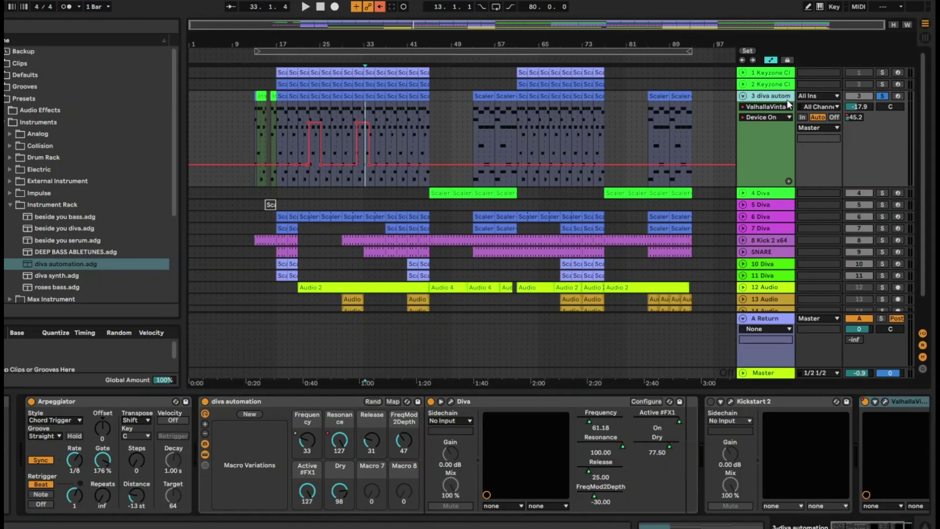
Move the ValhallaVintageVerb device with its Device On automation from track 3 to return track A
scroll(855, 514, "right", 2)
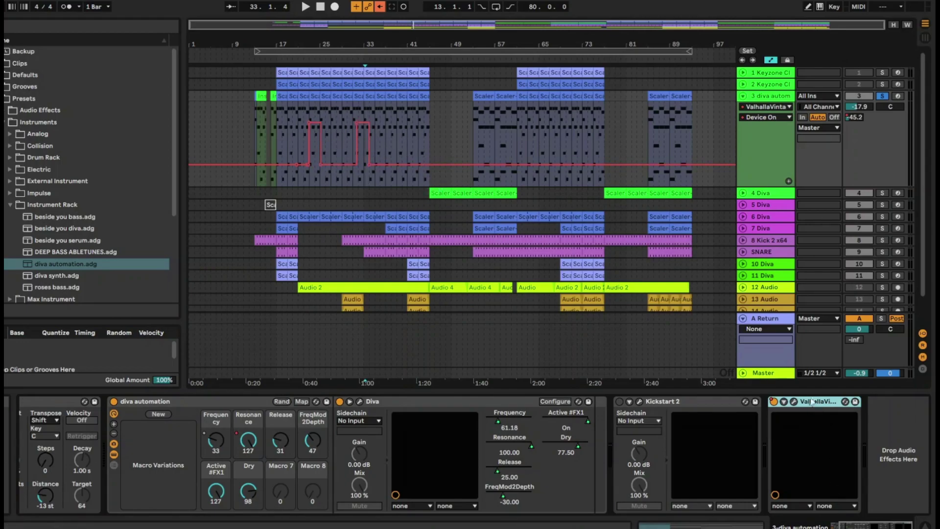
left_click(763, 99)
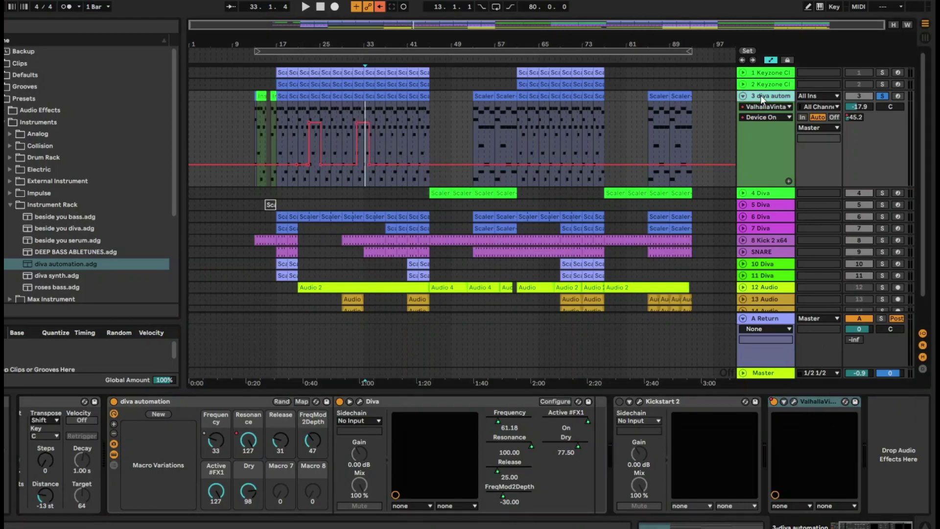
left_click(817, 403)
left_click_drag(817, 404, 768, 350)
left_click(297, 355)
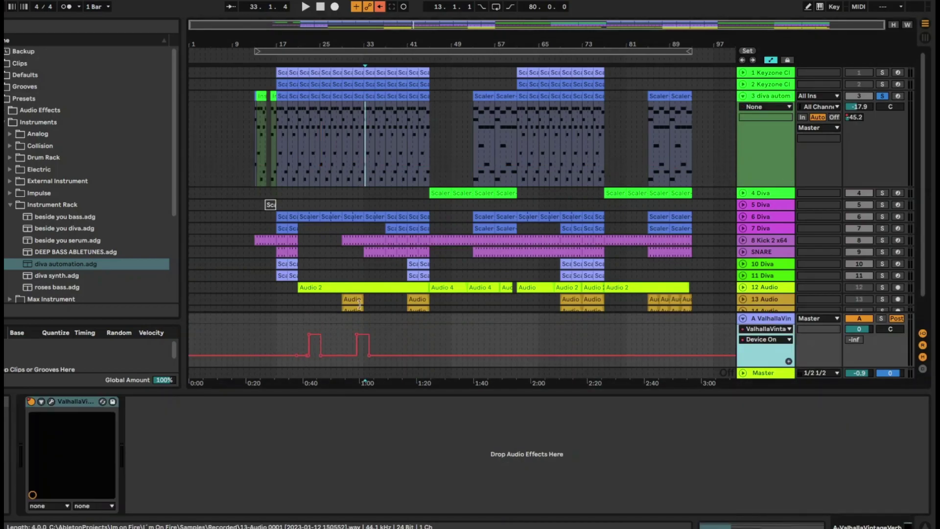
Copy ValhallaVintageVerb with its Device On automation from return track A to a new audio track, and fold return A and track 3
left_click(744, 318)
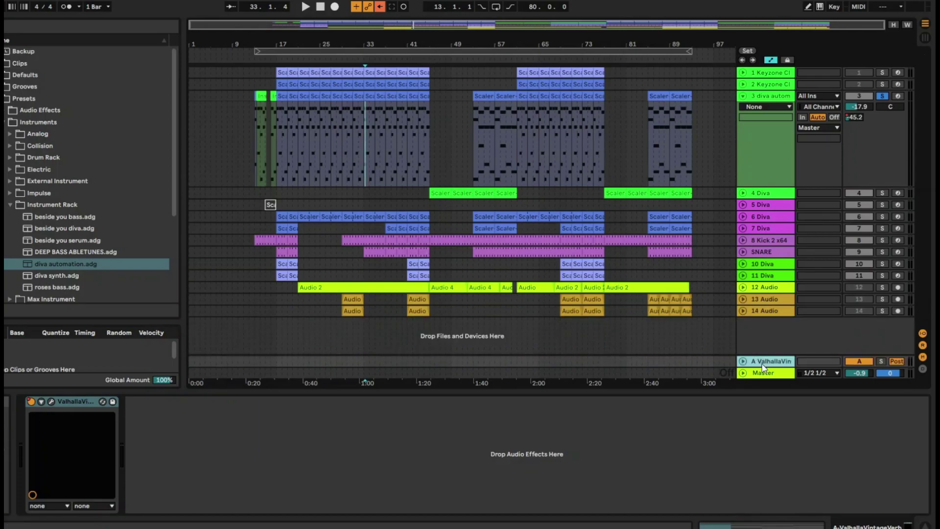
left_click(743, 361)
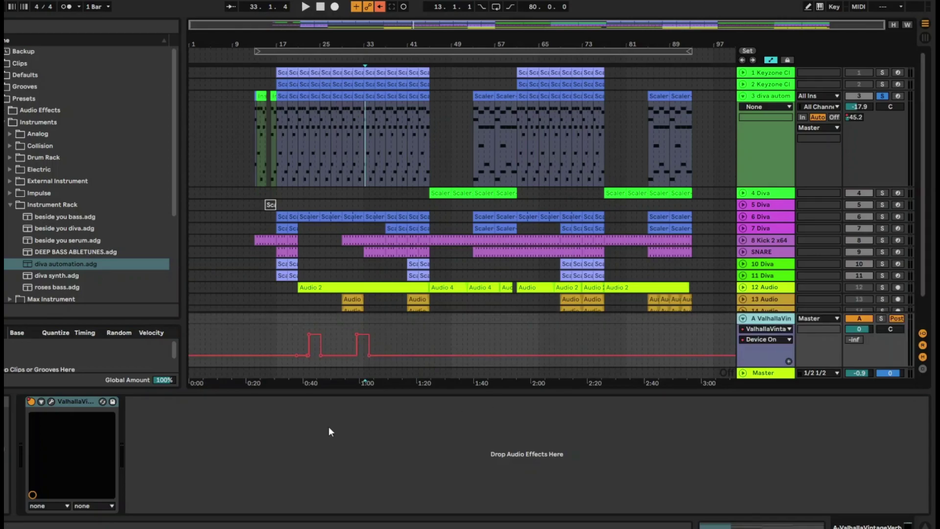
right_click(71, 404)
left_click(122, 418)
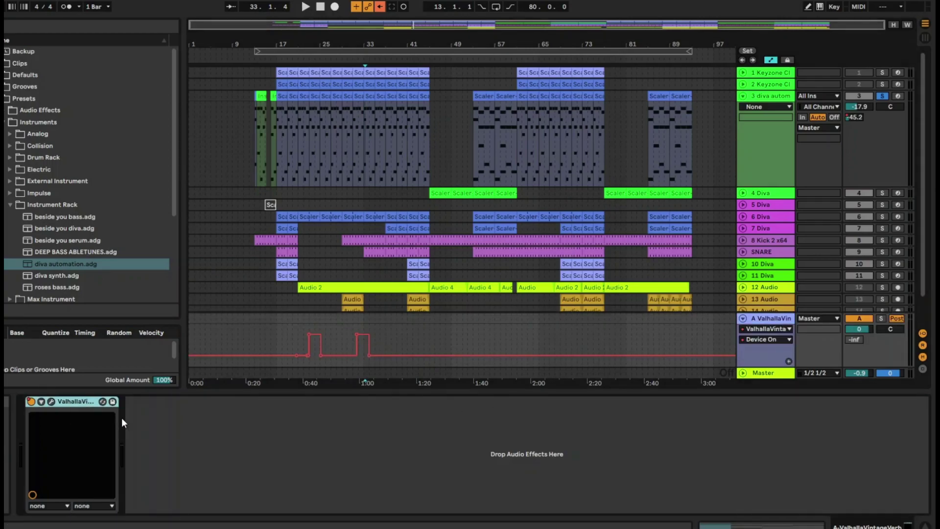
left_click(742, 319)
key("ctrl+t")
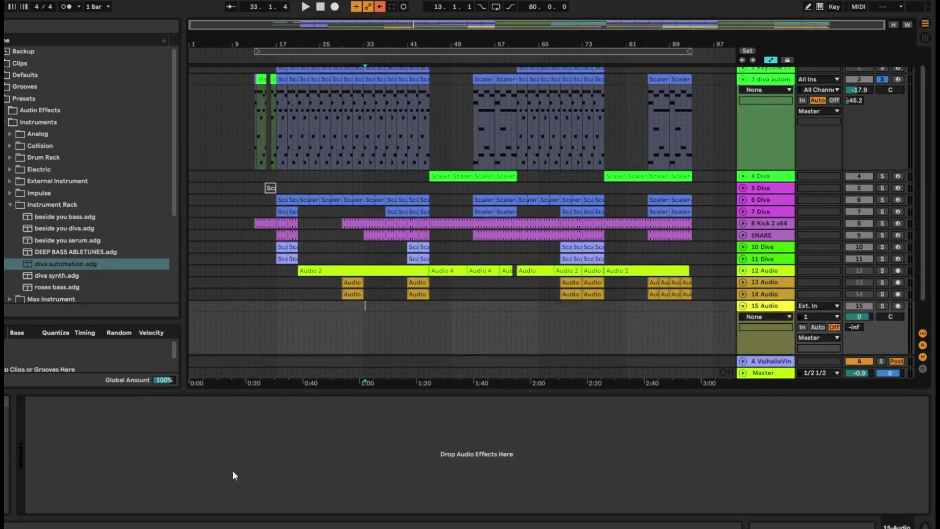
key("ctrl+v")
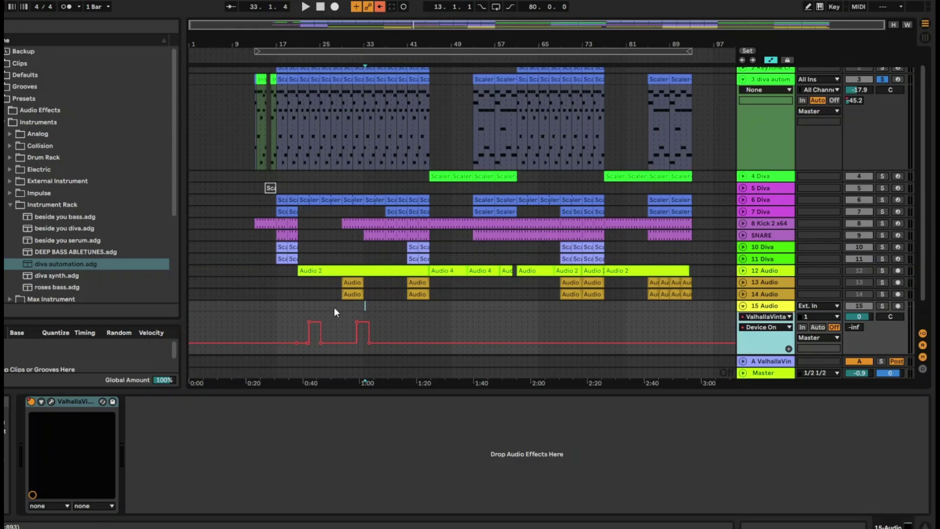
left_click(743, 79)
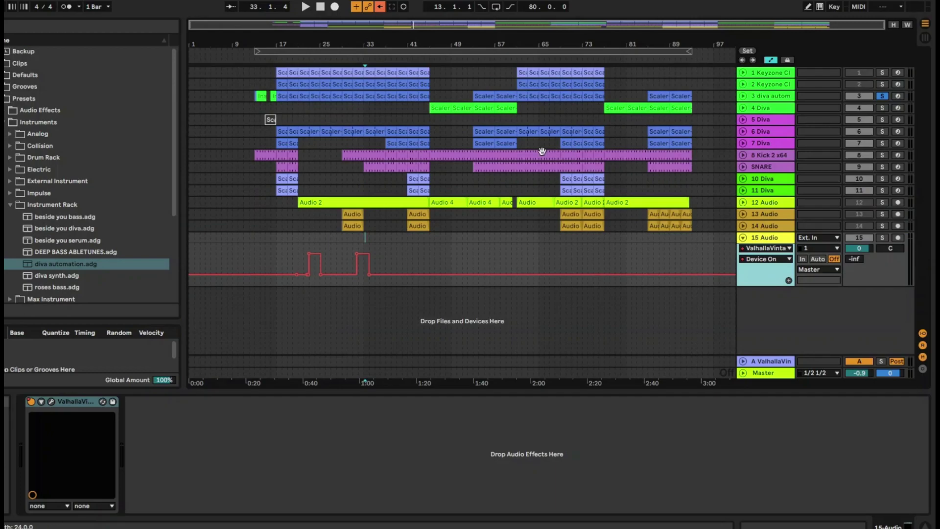